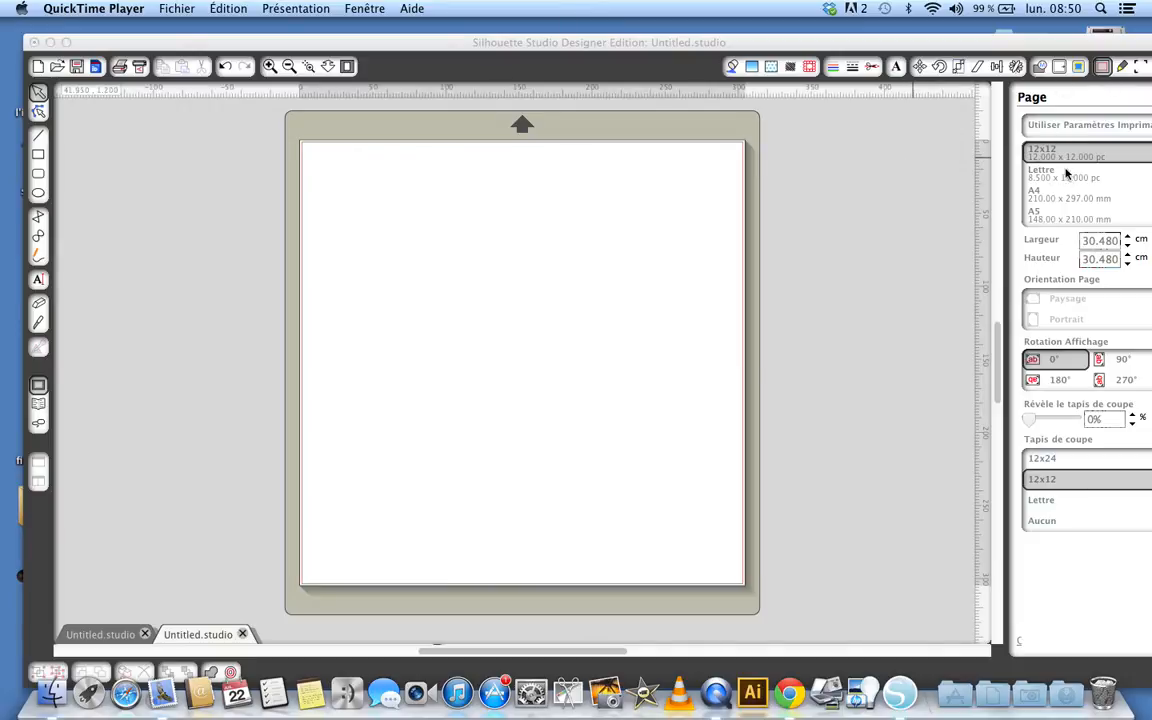
Set the page size to A4 and display the registration marks on the page
{"action": "left_click", "coordinate": [1036, 196]}
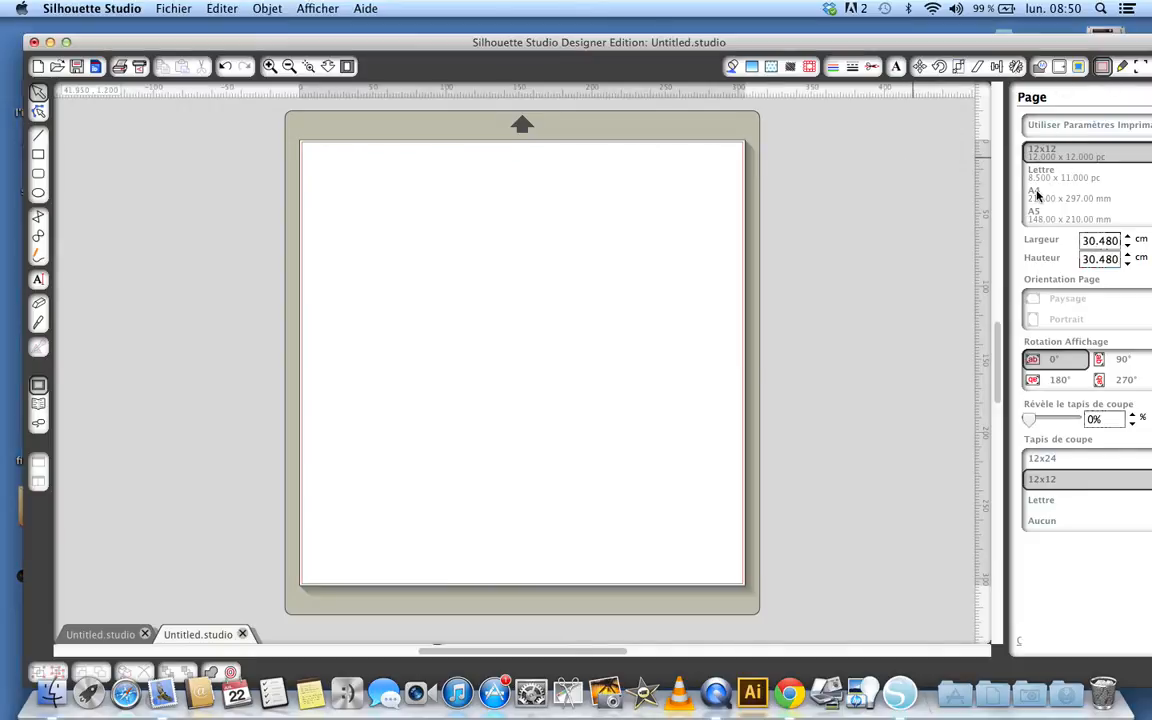
{"action": "left_click", "coordinate": [1036, 196]}
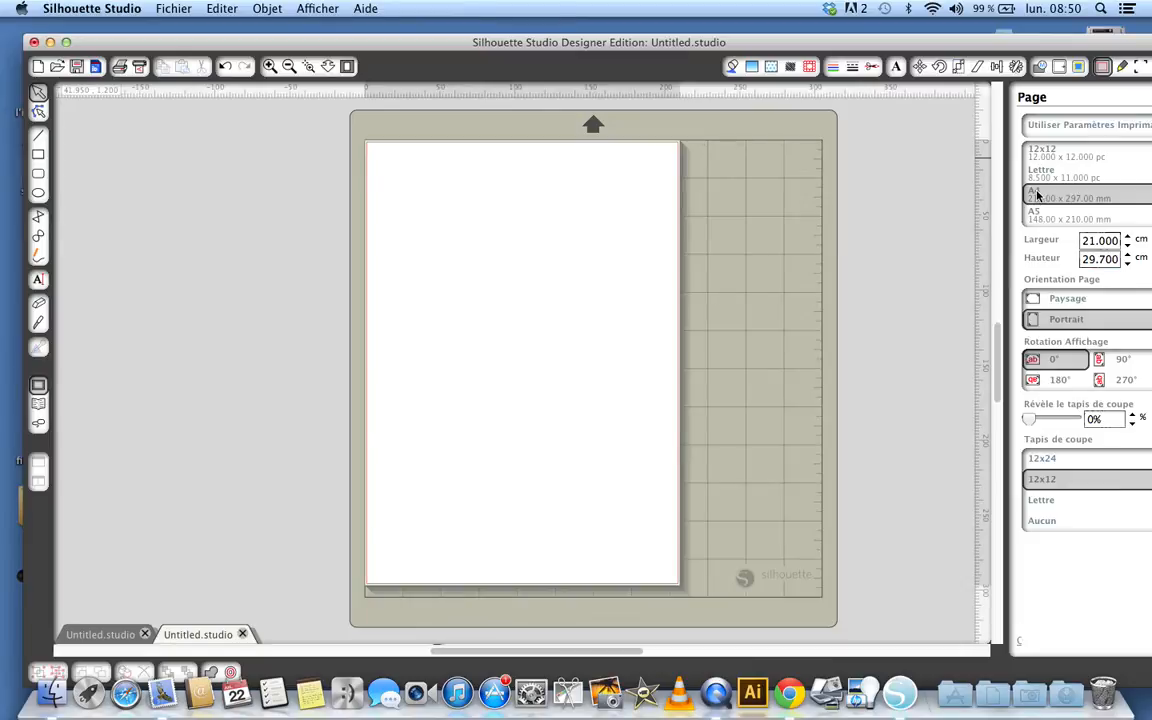
{"action": "left_click", "coordinate": [1140, 67]}
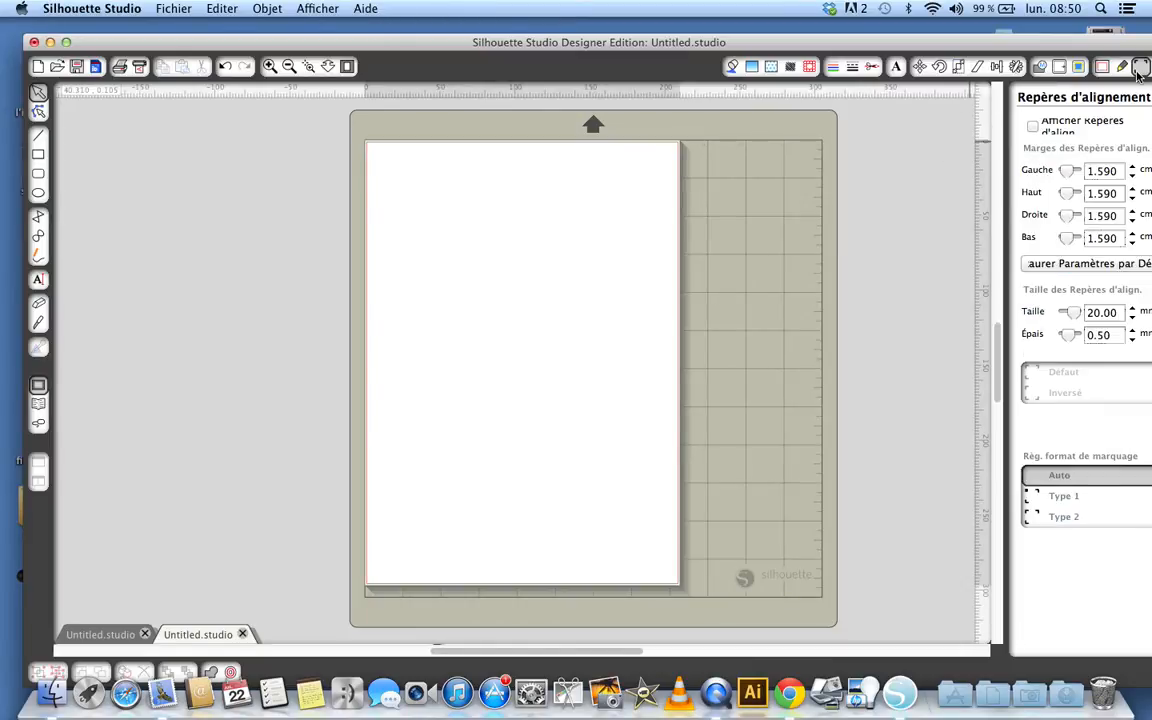
{"action": "left_click", "coordinate": [1032, 128]}
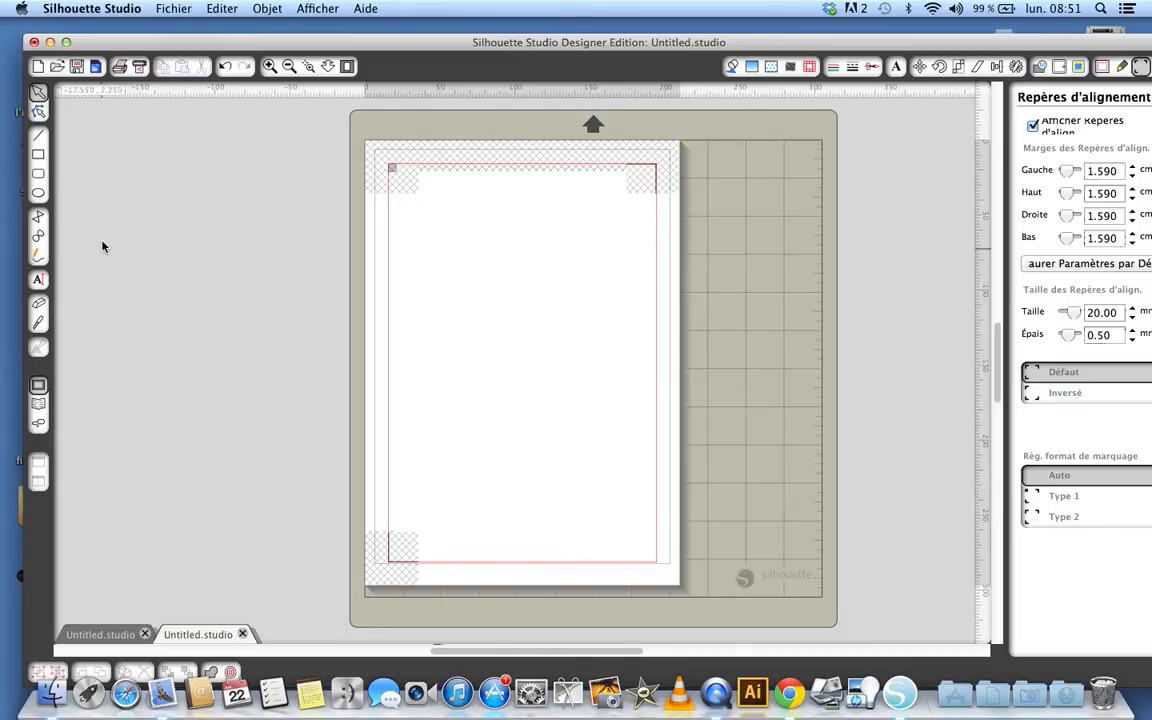
Insert the "Gabarit 10 X 15" template from the library's "gabarits" folder onto the page
{"action": "left_click", "coordinate": [39, 405]}
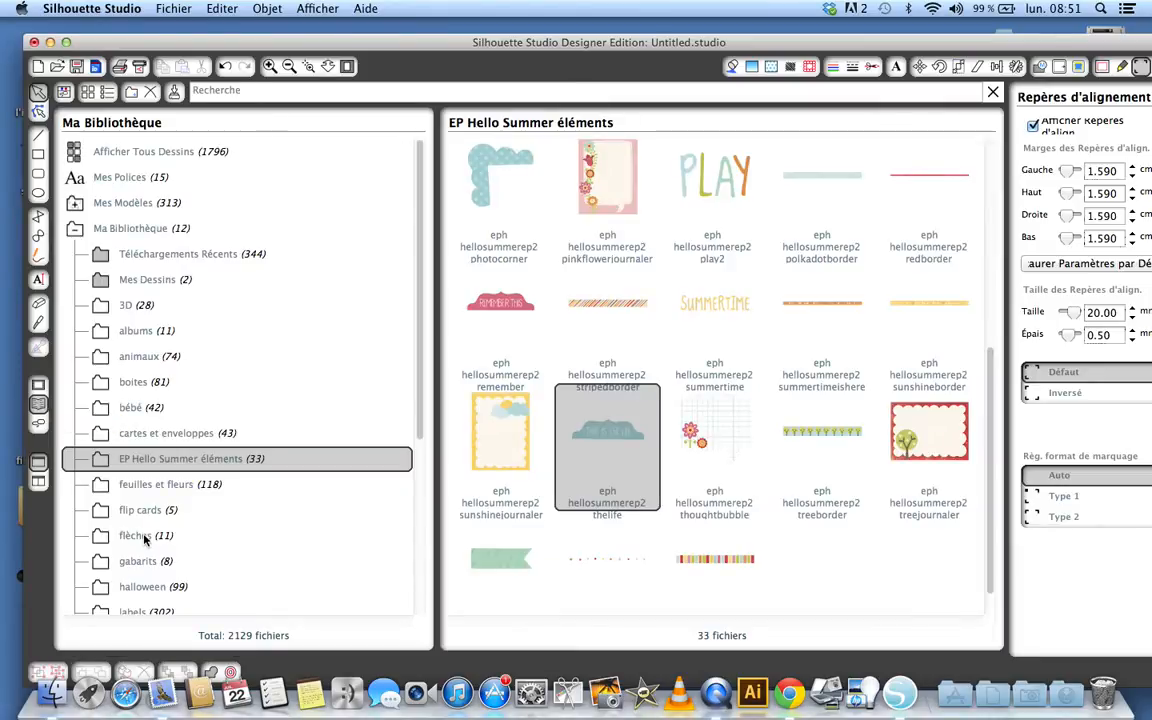
{"action": "left_click", "coordinate": [140, 562]}
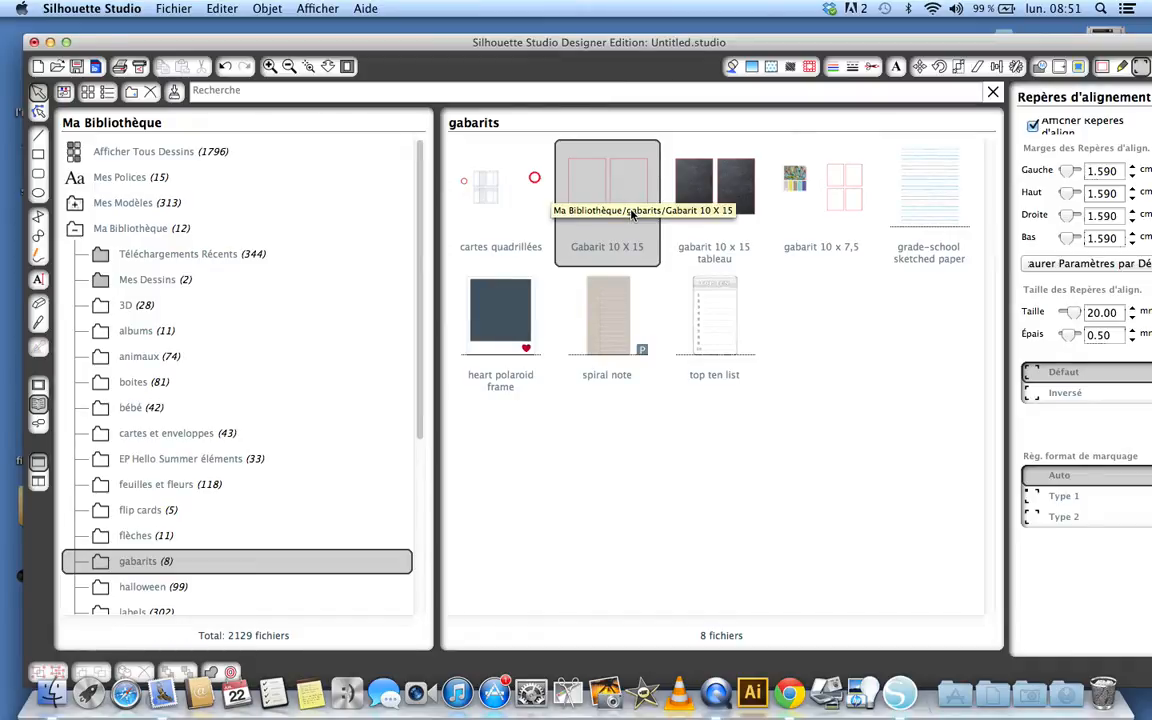
{"action": "right_click", "coordinate": [605, 171]}
{"action": "key", "text": "Escape"}
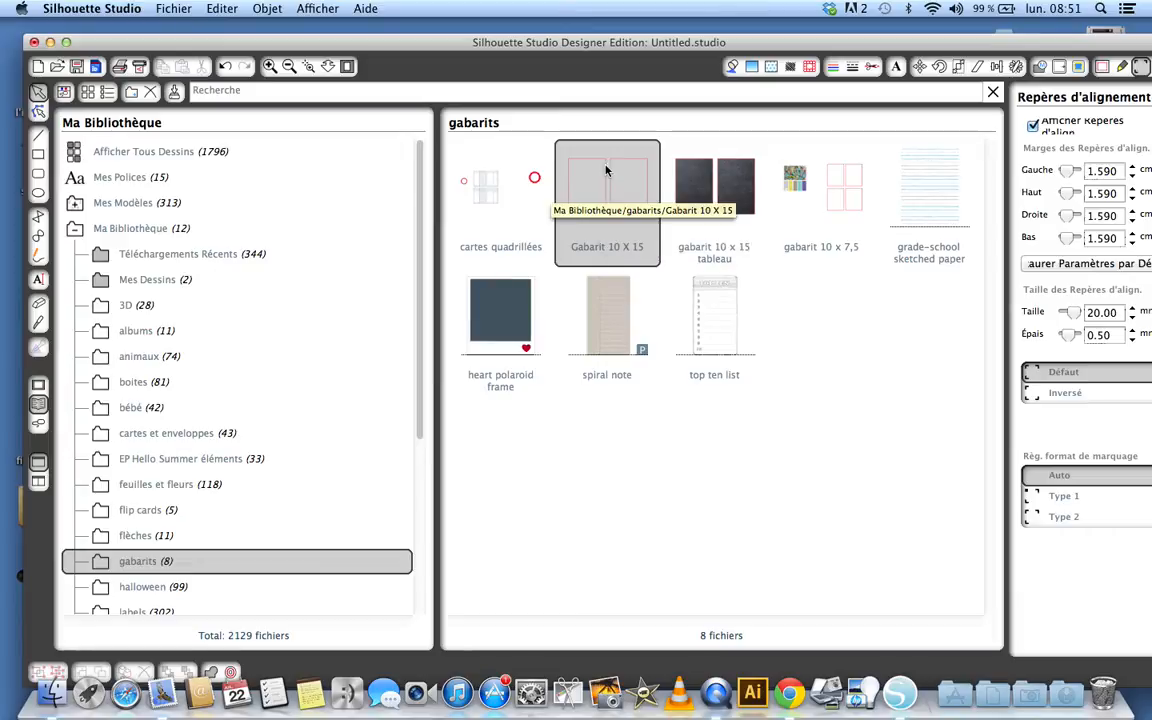
{"action": "double_click", "coordinate": [605, 171]}
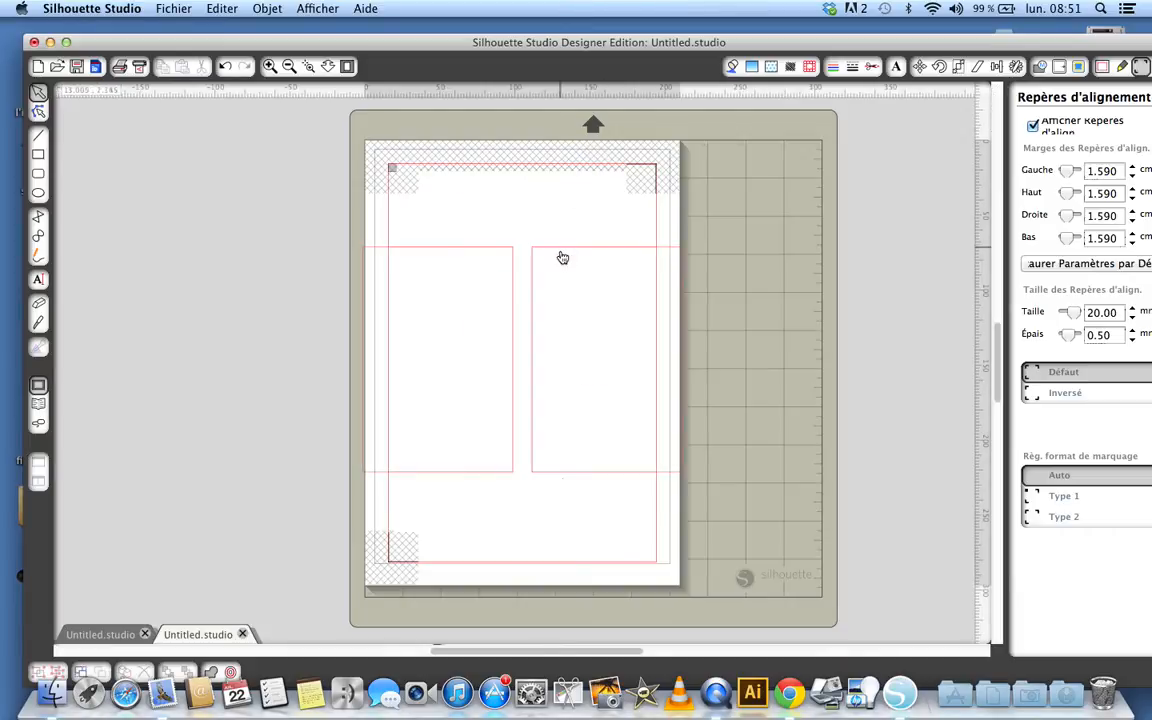
Rotate the inserted 10 x 15 template 90° clockwise
{"action": "left_click", "coordinate": [566, 255]}
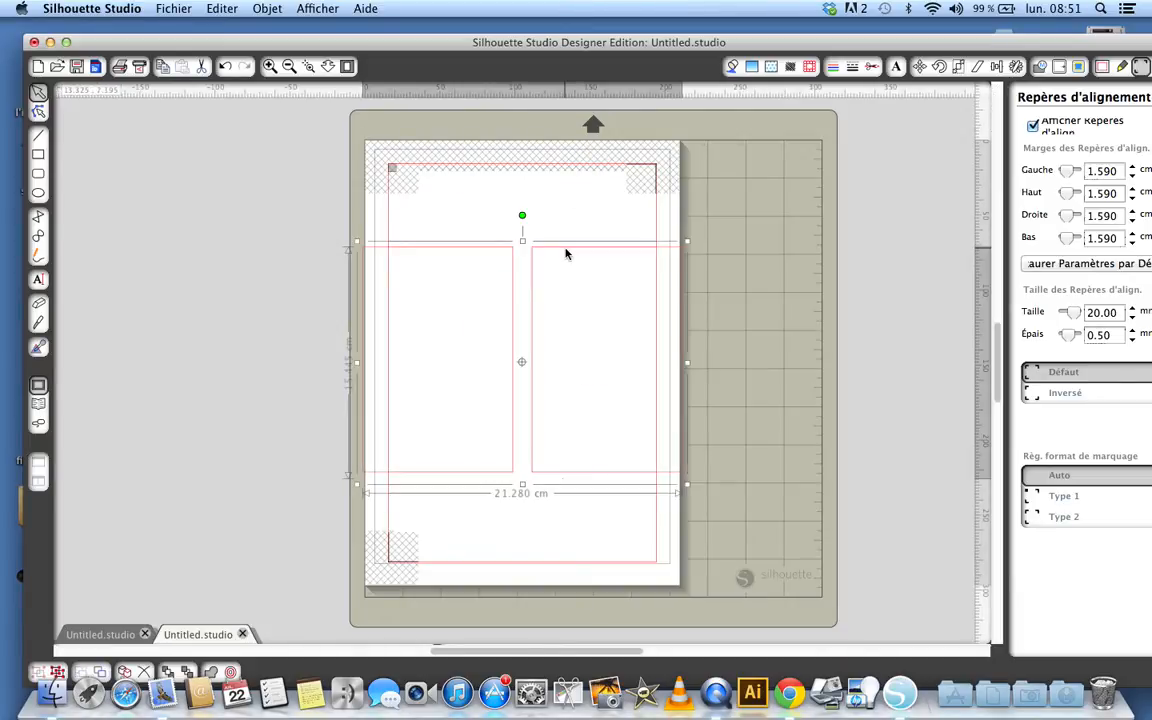
{"action": "left_click", "coordinate": [939, 66]}
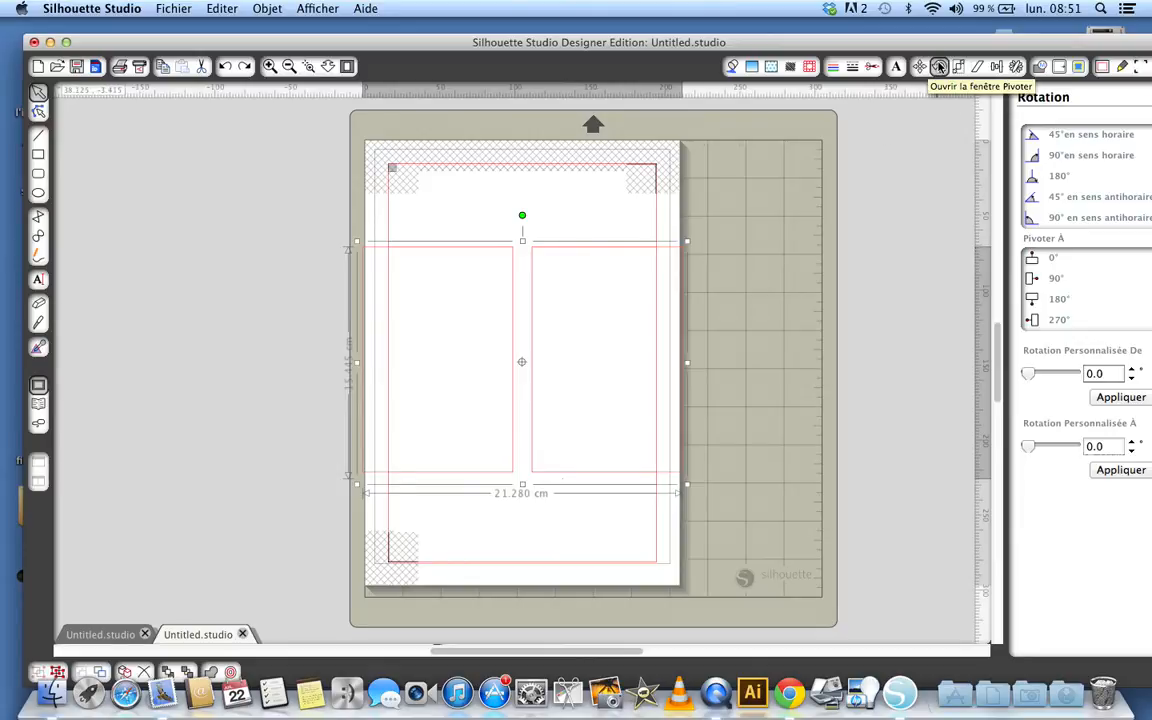
{"action": "left_click", "coordinate": [1118, 157]}
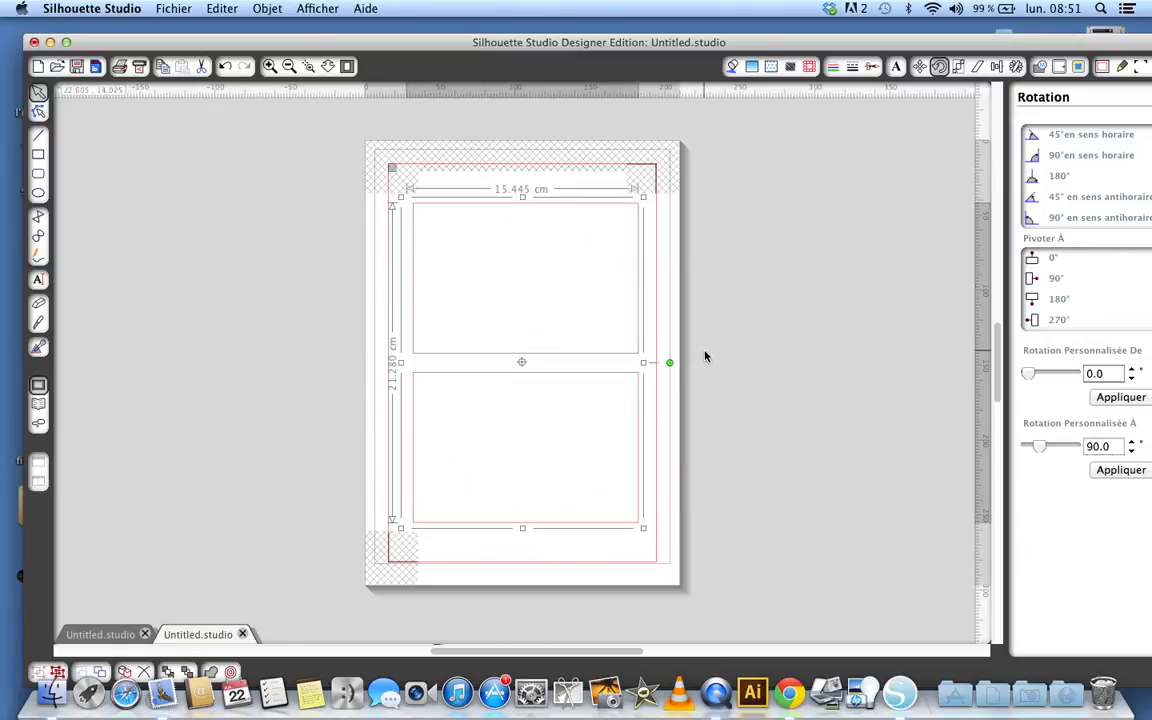
Ungroup the rotated template into separate card rectangles and clear the selection
{"action": "left_click", "coordinate": [569, 352]}
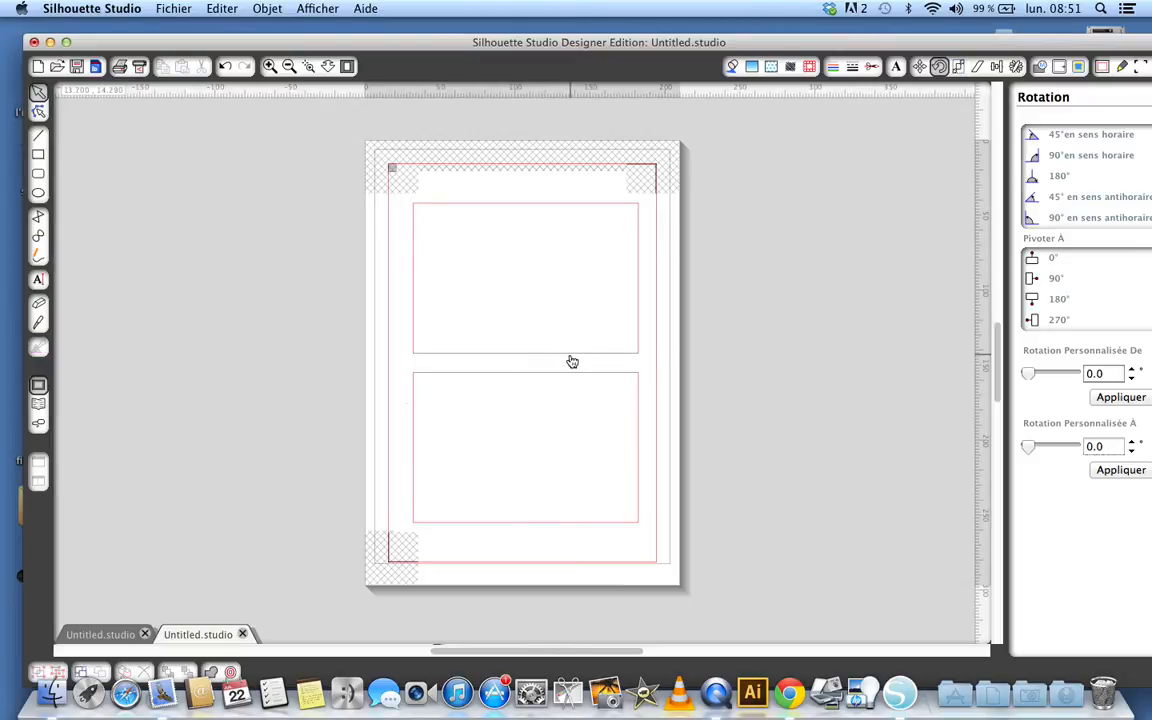
{"action": "left_click", "coordinate": [572, 360]}
{"action": "right_click", "coordinate": [571, 360]}
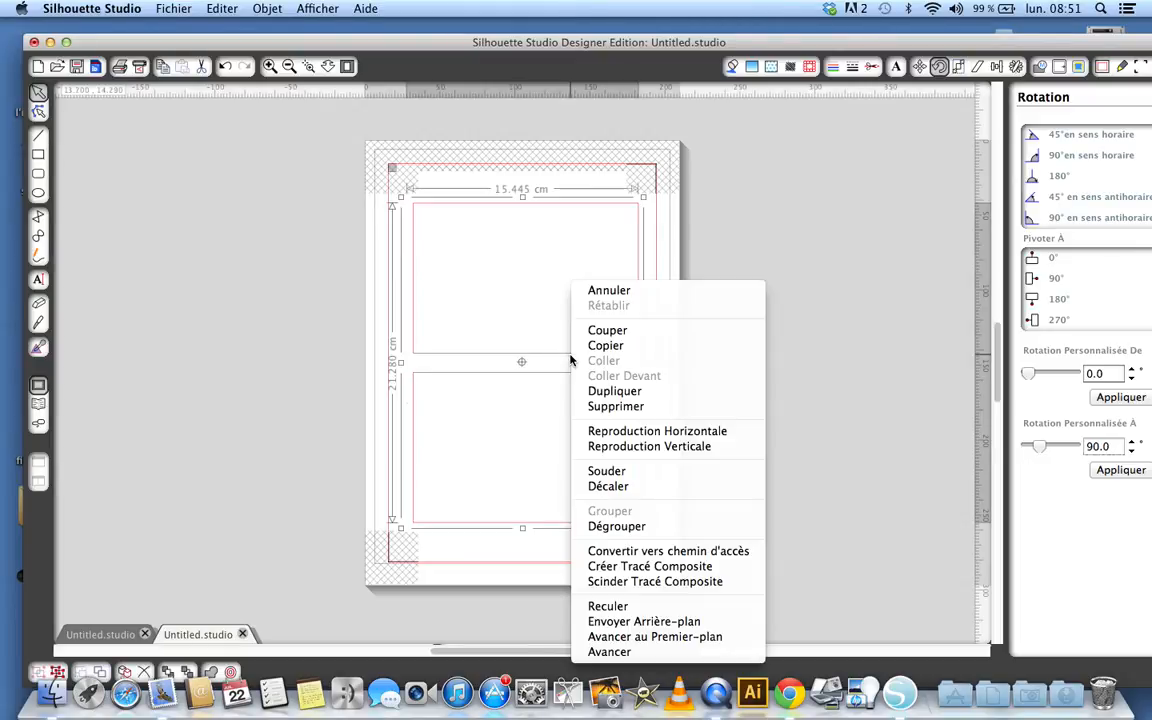
{"action": "left_click", "coordinate": [616, 526]}
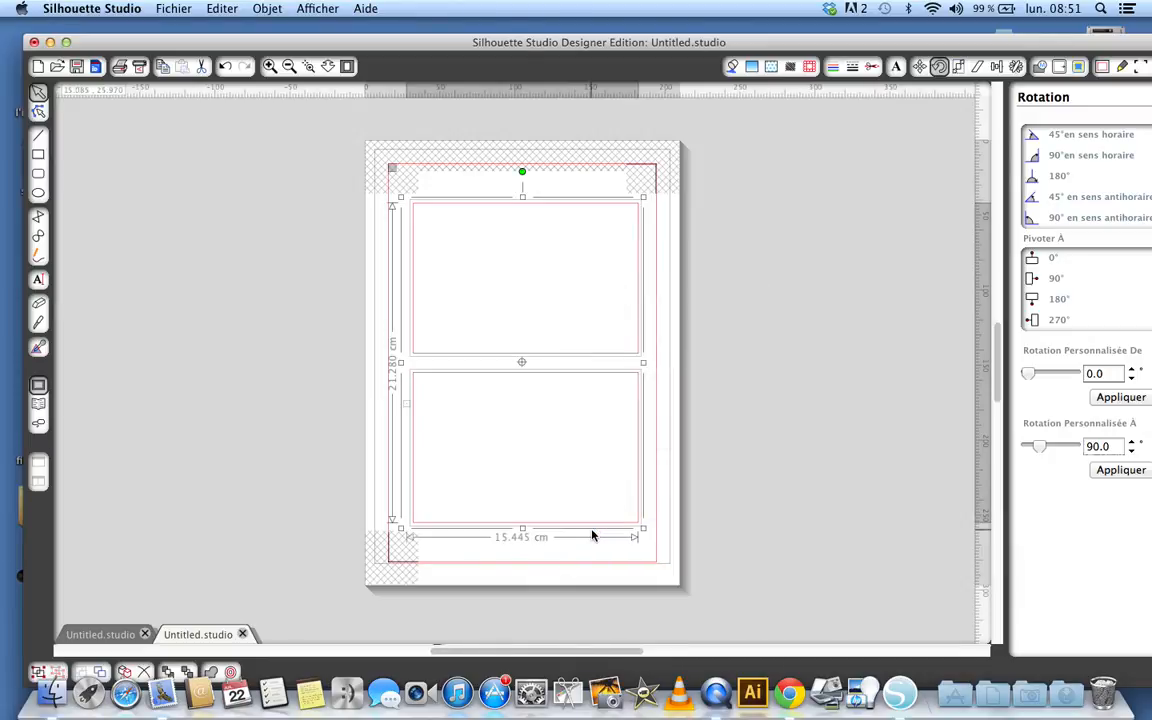
{"action": "left_click", "coordinate": [733, 391]}
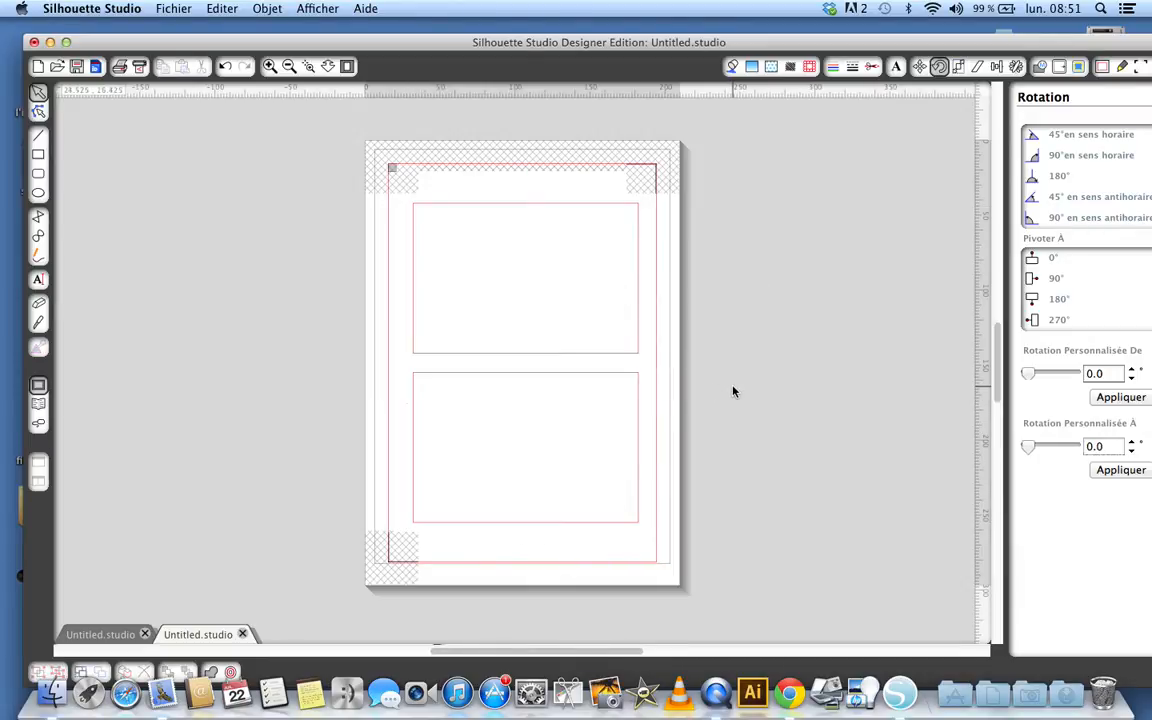
Fill the upper card rectangle with the clouds pattern from the EP Hello Summer set
{"action": "left_click", "coordinate": [588, 361]}
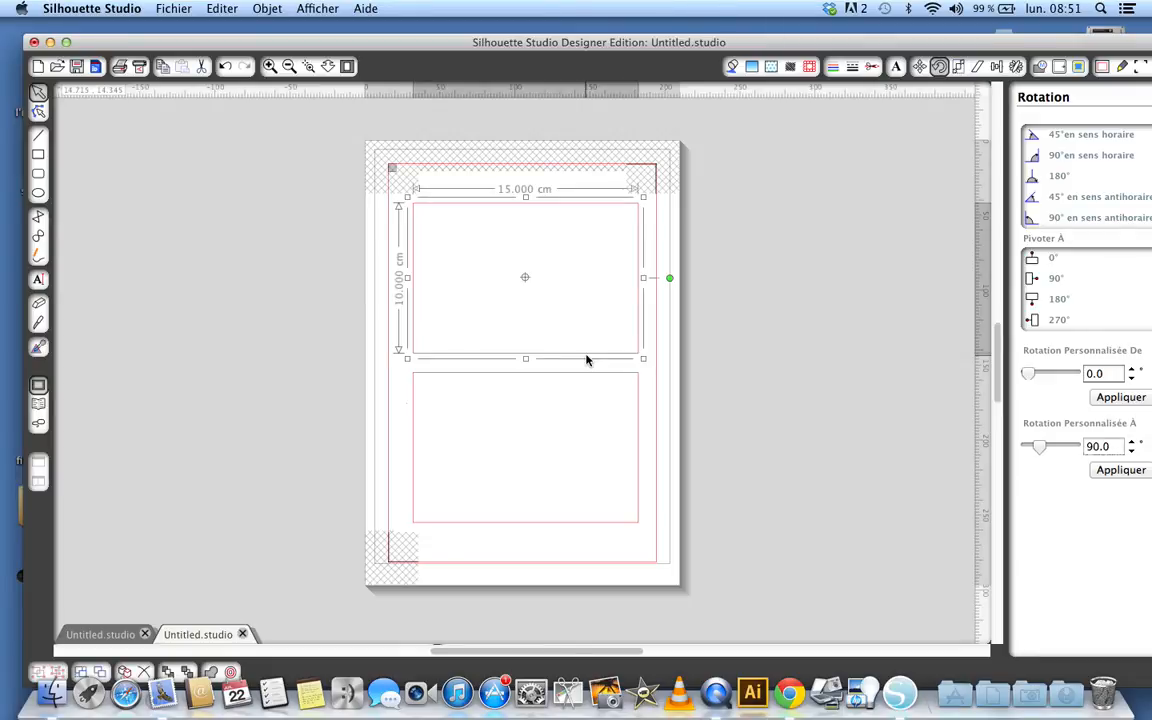
{"action": "left_click", "coordinate": [771, 68]}
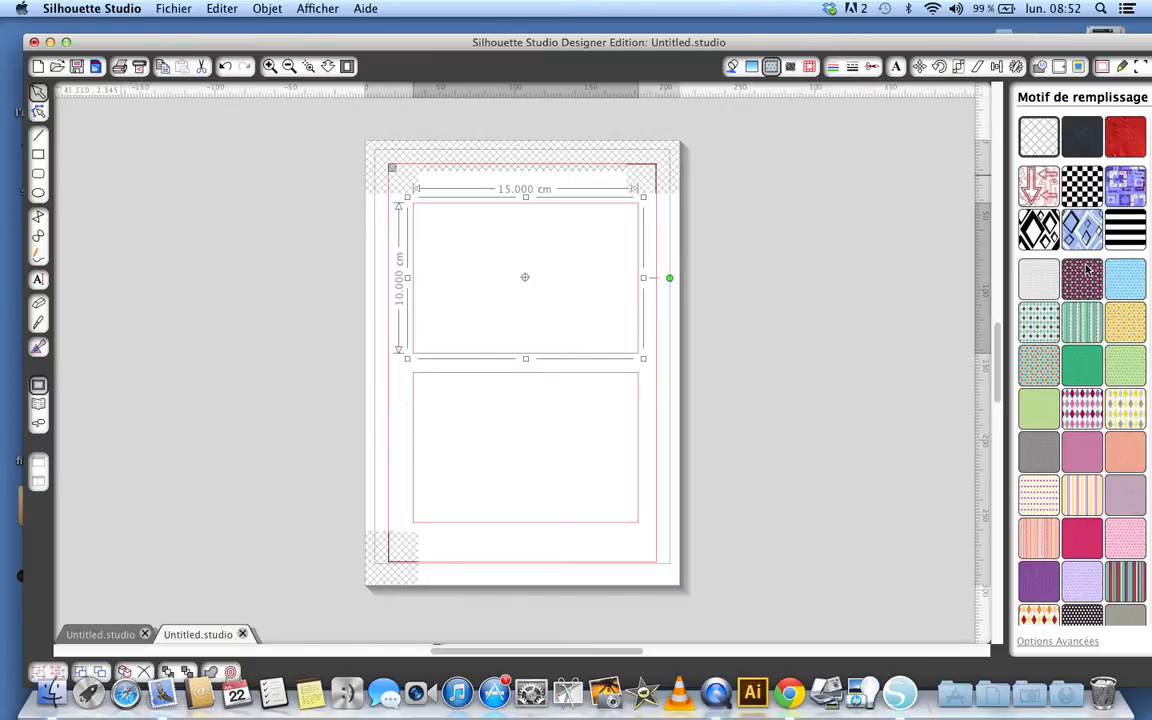
{"action": "scroll", "coordinate": [1086, 268], "scroll_direction": "down", "scroll_amount": 3}
{"action": "scroll", "coordinate": [1086, 268], "scroll_direction": "down", "scroll_amount": 5}
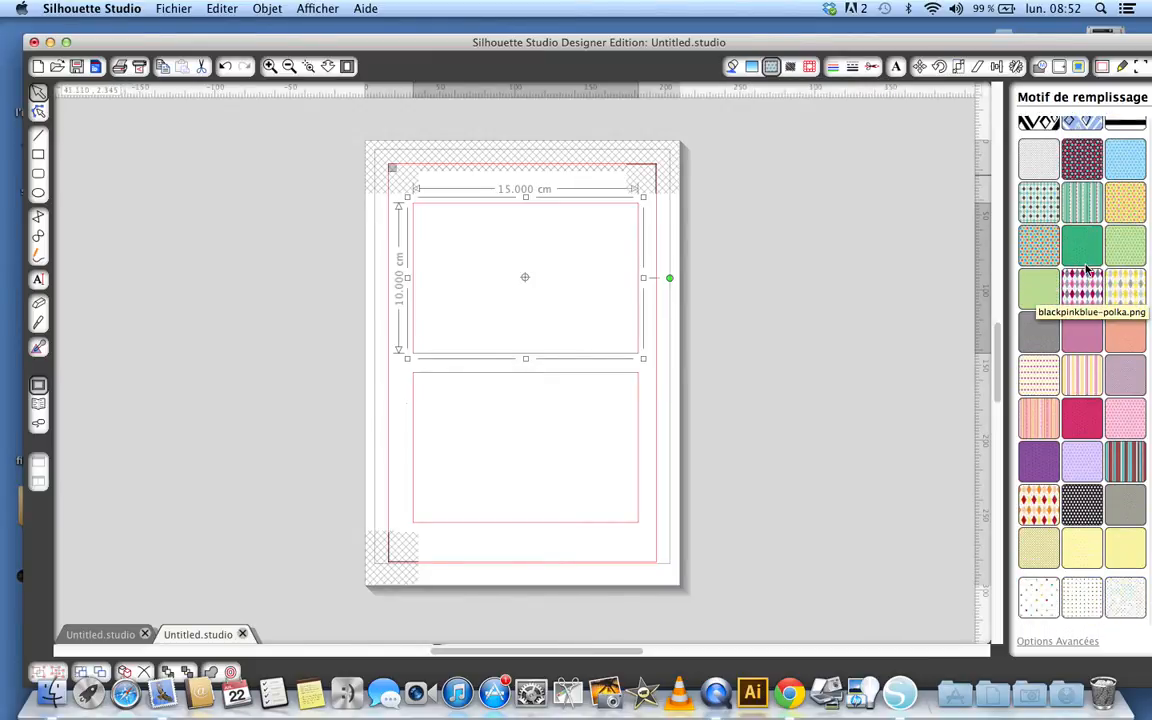
{"action": "scroll", "coordinate": [1086, 268], "scroll_direction": "down", "scroll_amount": 8}
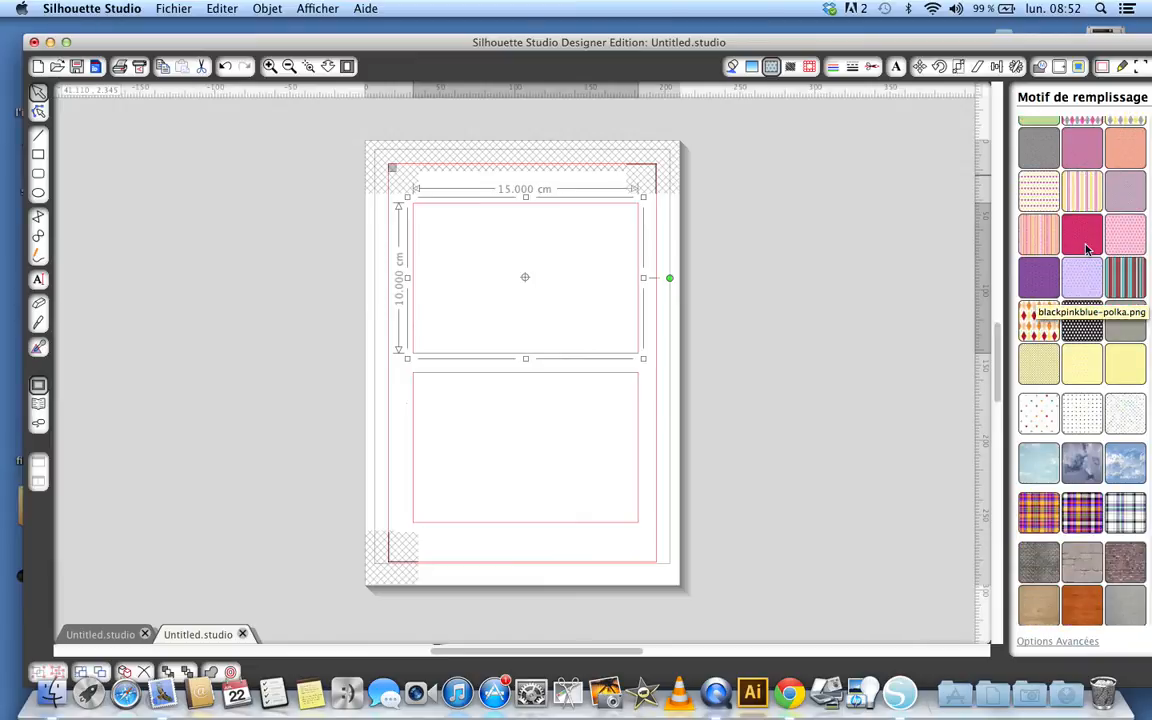
{"action": "scroll", "coordinate": [1086, 249], "scroll_direction": "down", "scroll_amount": 6}
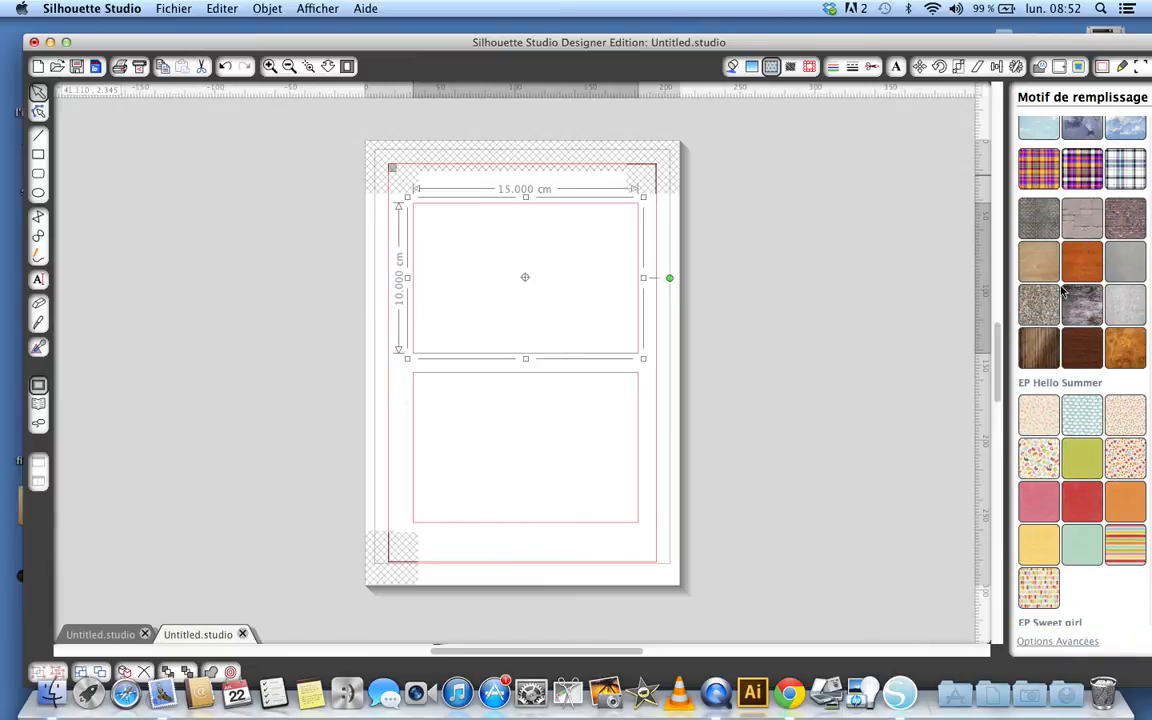
{"action": "left_click", "coordinate": [1087, 421]}
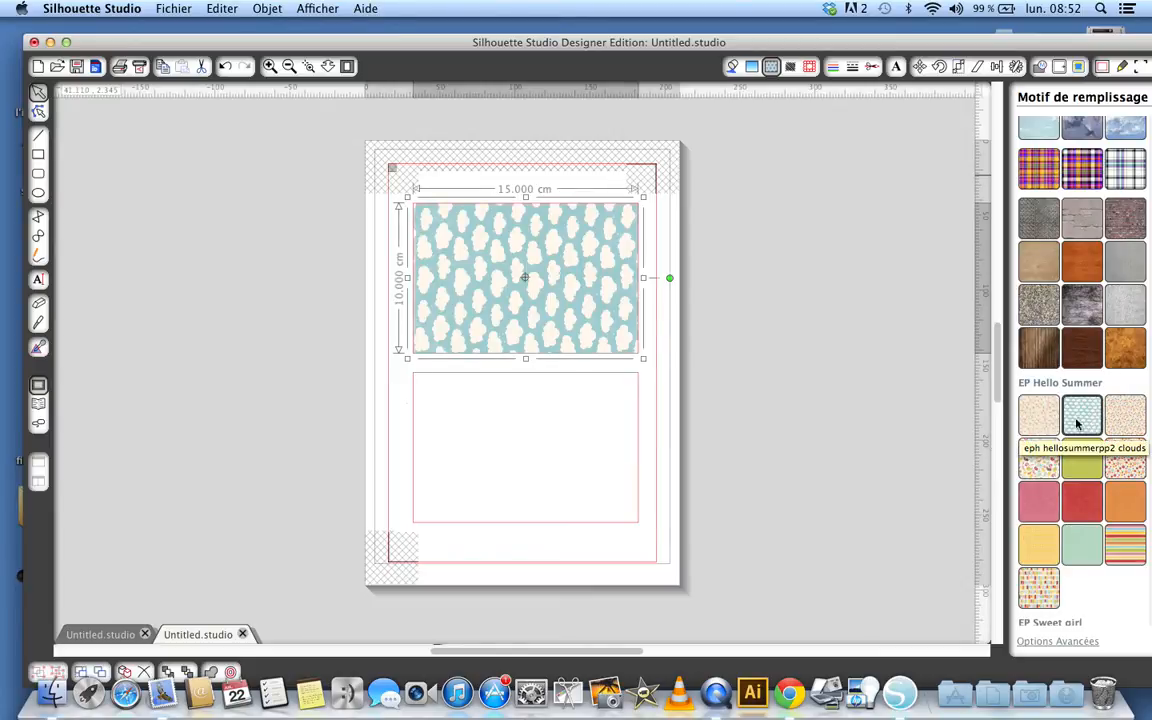
Fill the lower card rectangle with the multicoloured flower pattern from the EP Hello Summer set
{"action": "left_click", "coordinate": [596, 381]}
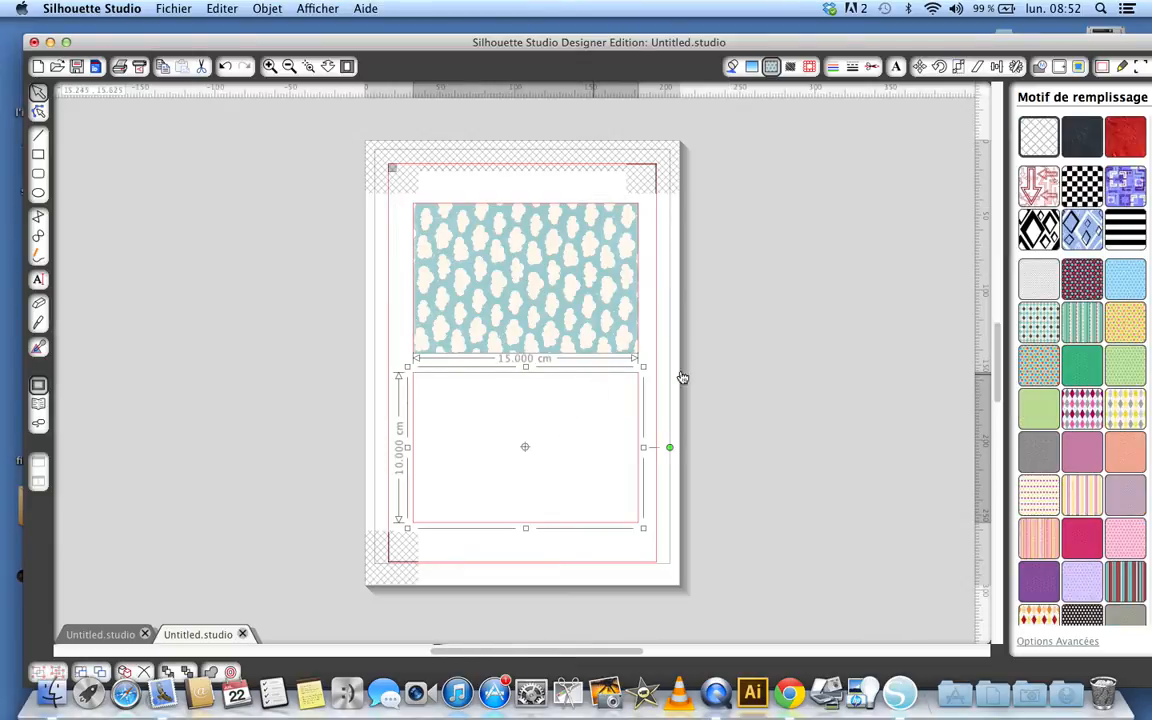
{"action": "scroll", "coordinate": [1110, 399], "scroll_direction": "down", "scroll_amount": 5}
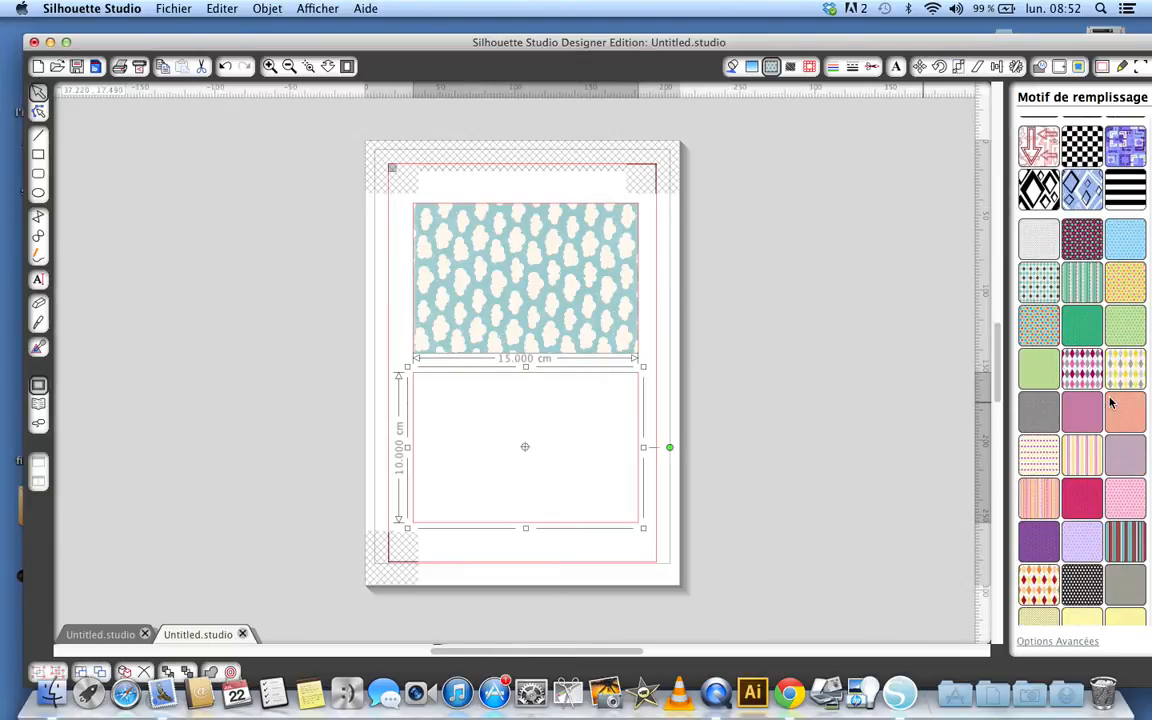
{"action": "scroll", "coordinate": [1104, 400], "scroll_direction": "down", "scroll_amount": 8}
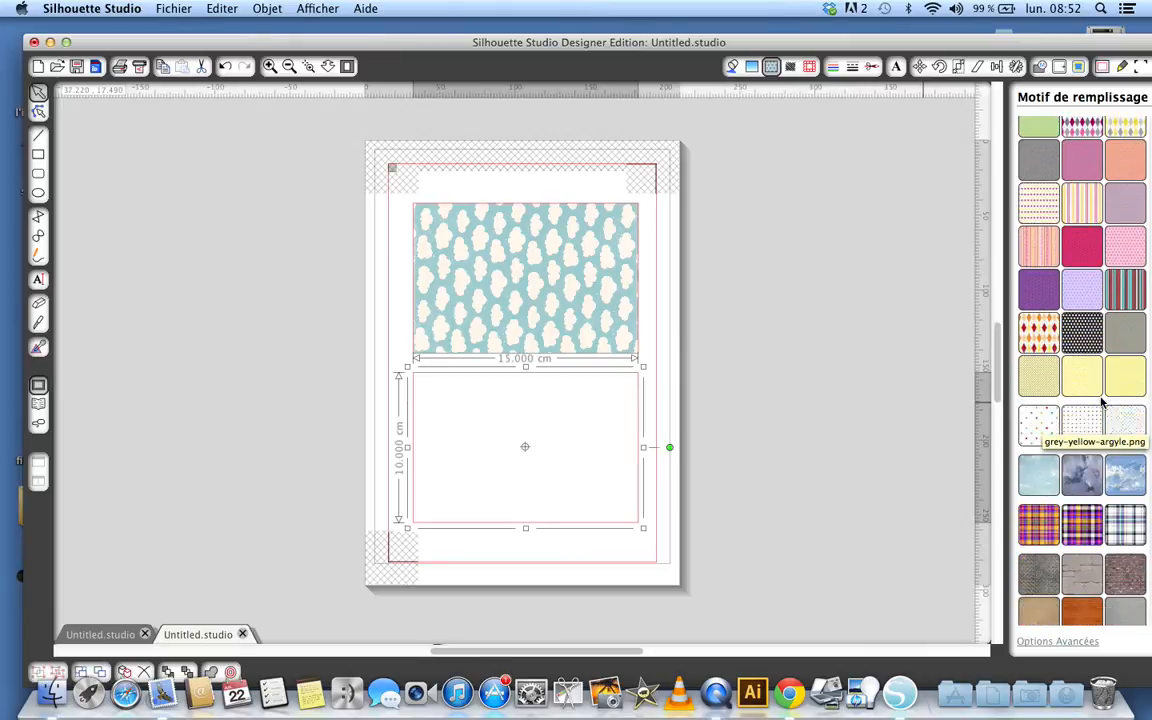
{"action": "scroll", "coordinate": [1102, 401], "scroll_direction": "down", "scroll_amount": 5}
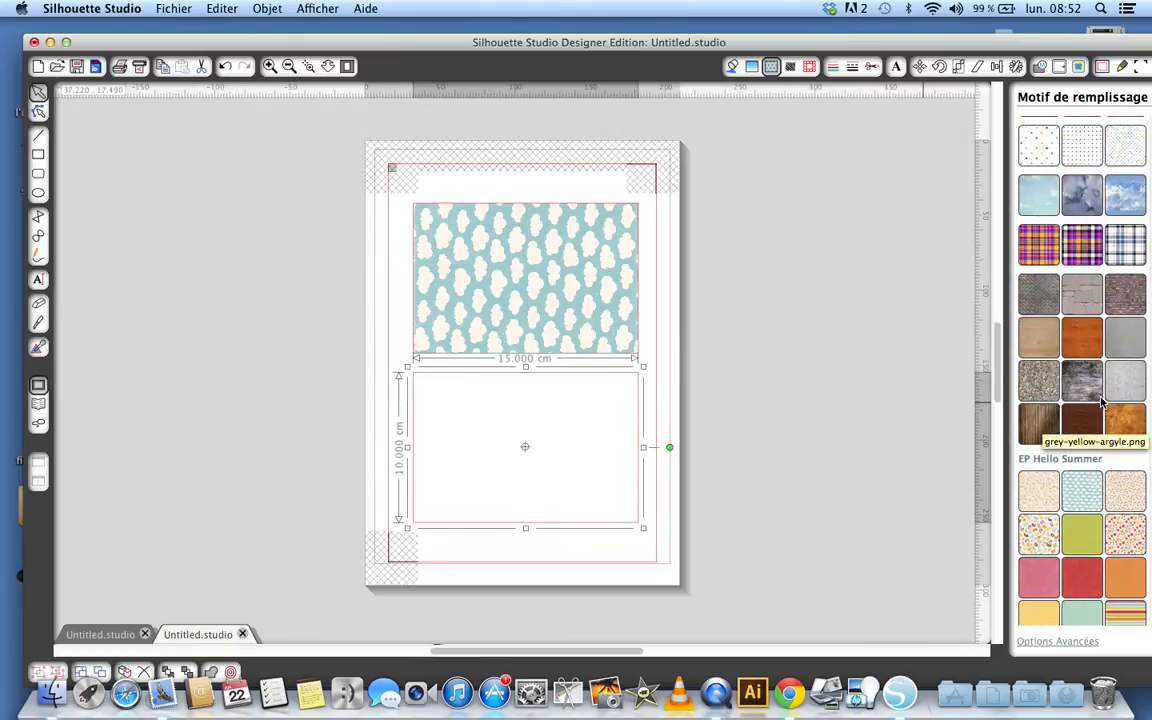
{"action": "scroll", "coordinate": [1101, 401], "scroll_direction": "down", "scroll_amount": 2}
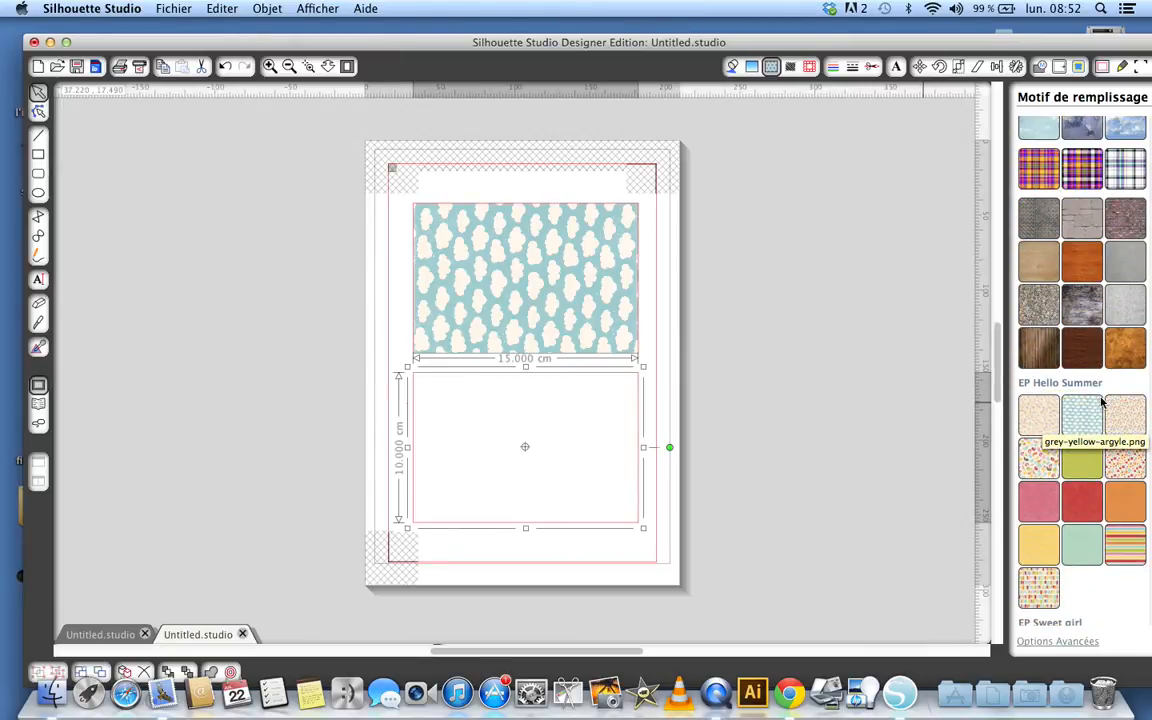
{"action": "left_click", "coordinate": [1121, 467]}
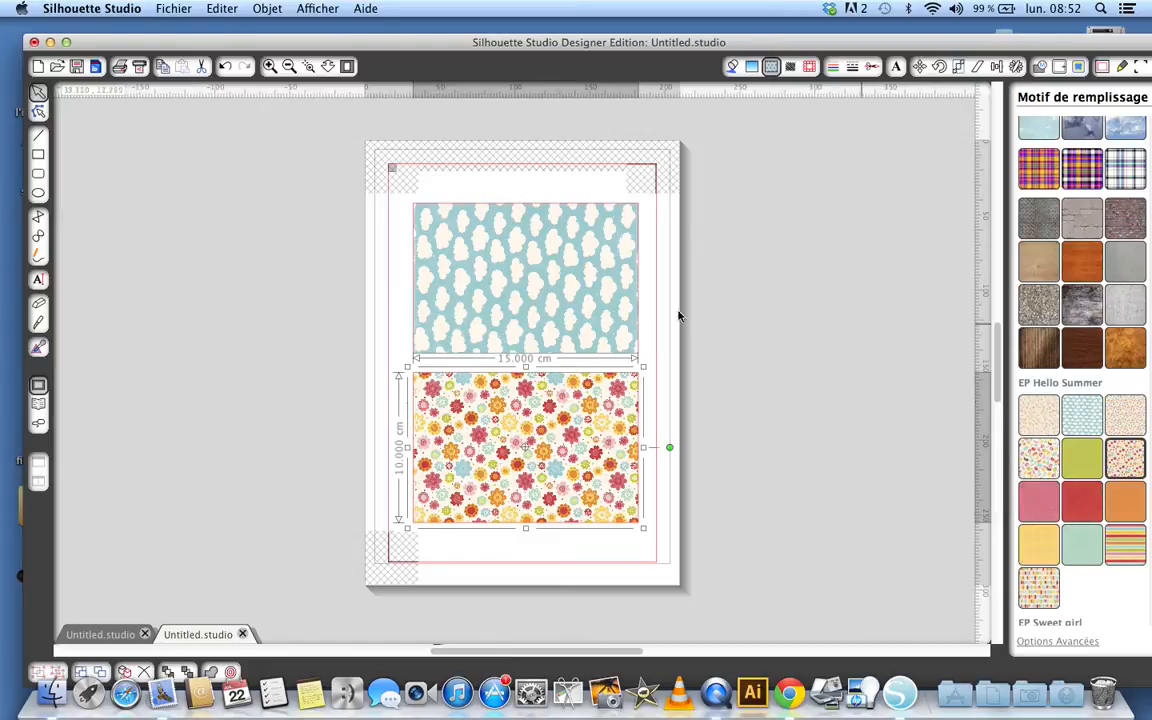
Rotate the cloud fill pattern of the upper card to 270°
{"action": "left_click", "coordinate": [591, 322]}
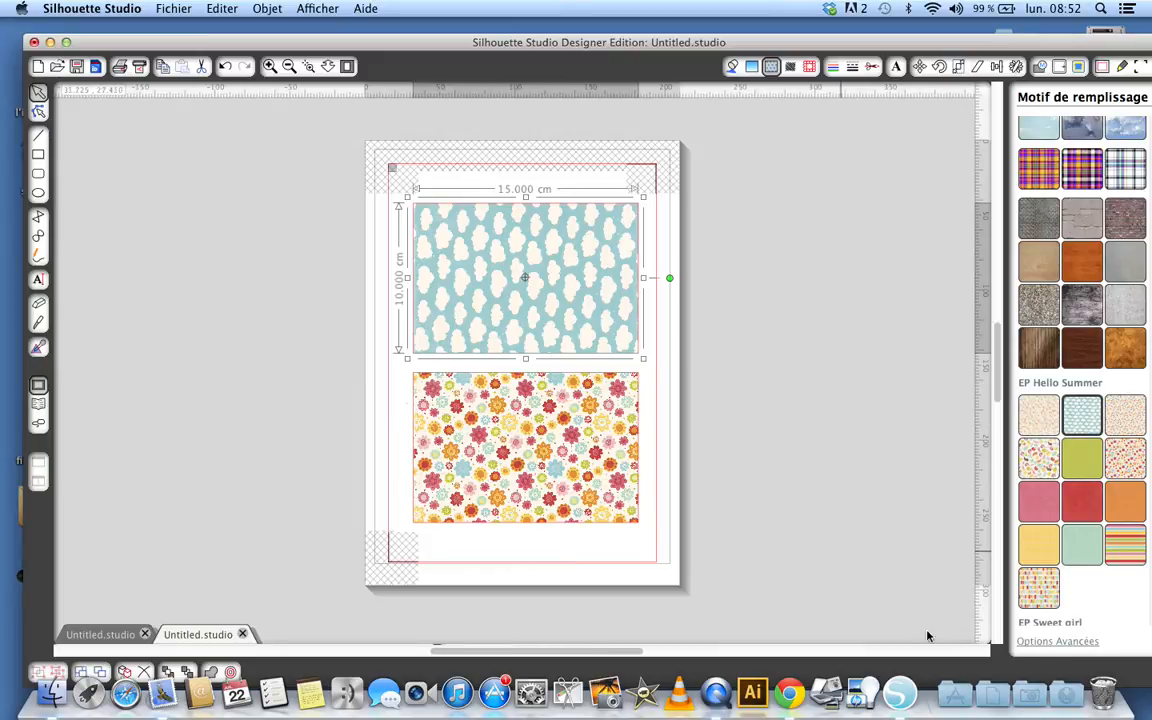
{"action": "left_click", "coordinate": [1059, 642]}
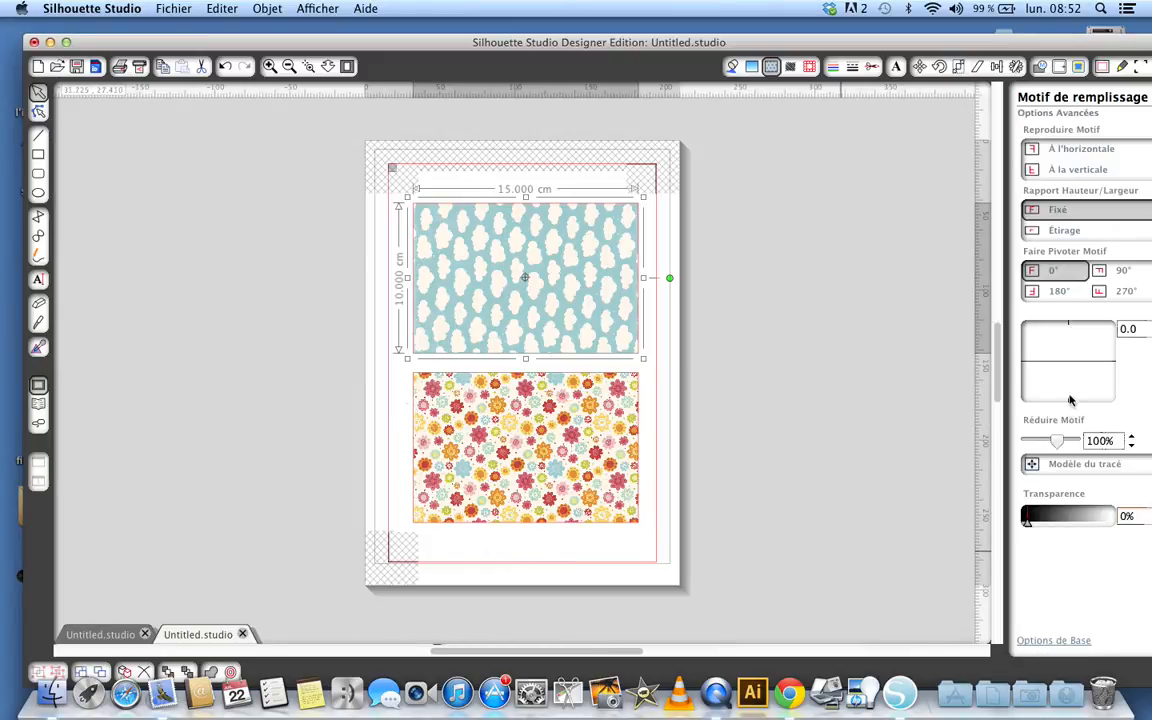
{"action": "left_click", "coordinate": [1121, 291]}
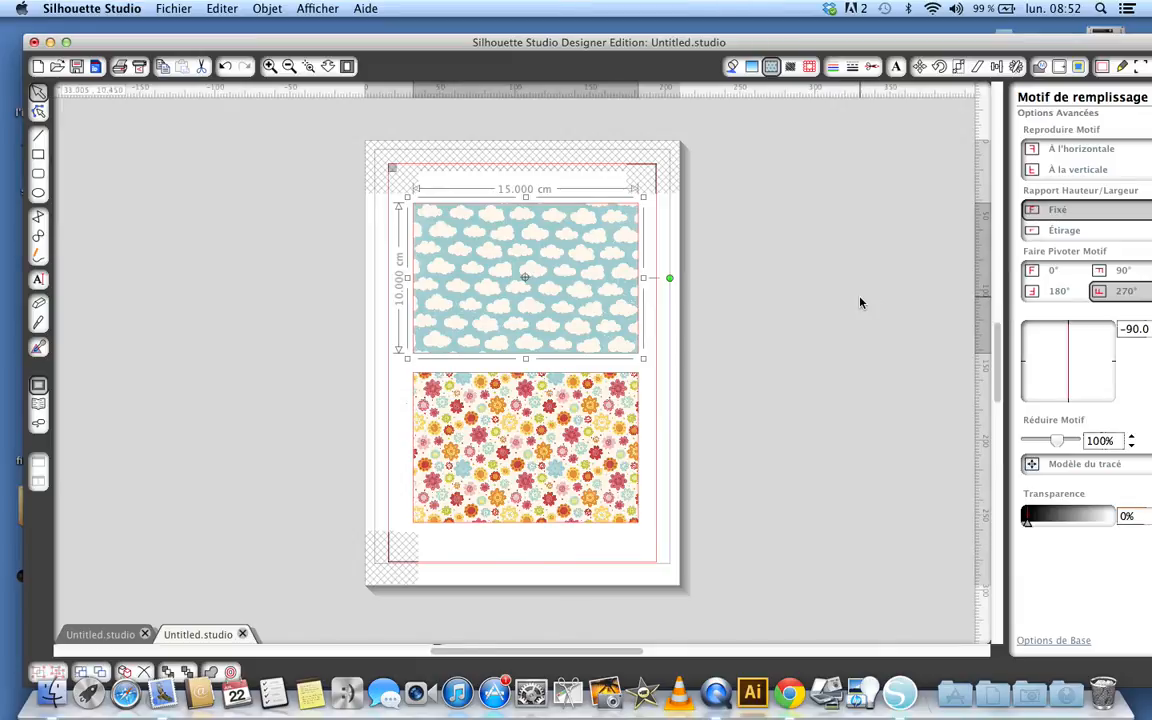
Draw a rounded rectangle about 11.2 by 5.7 cm on the cloud card and fill it with white
{"action": "left_click", "coordinate": [40, 175]}
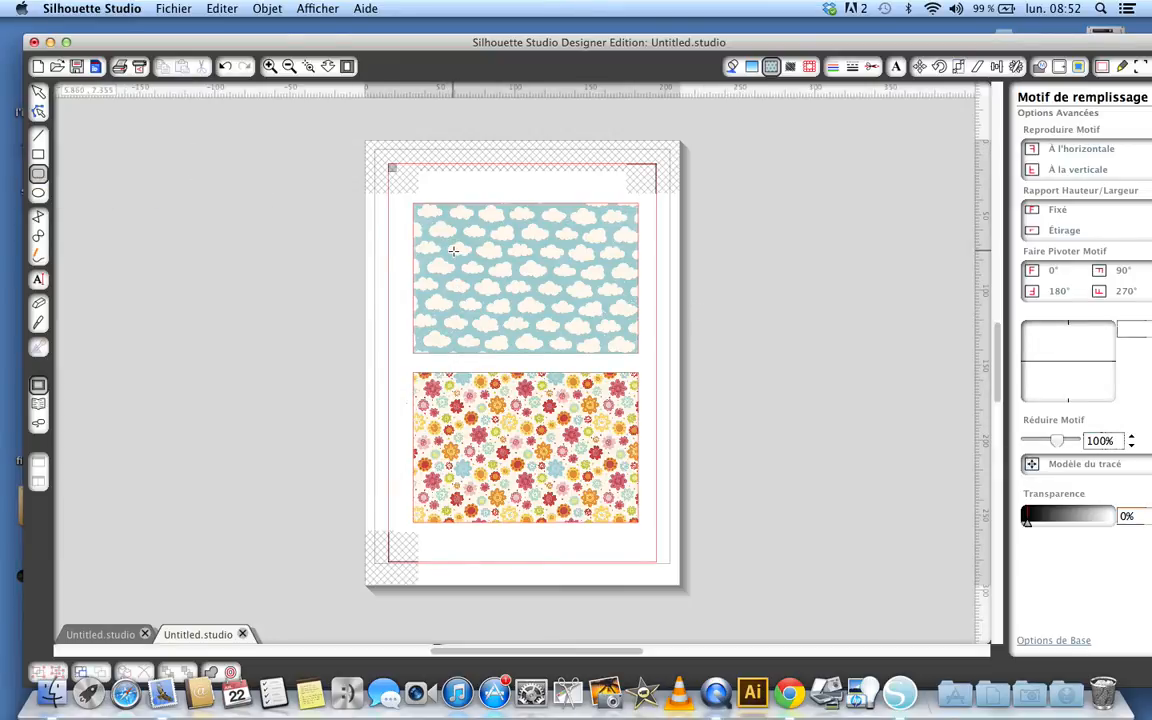
{"action": "left_click_drag", "start_coordinate": [453, 251], "coordinate": [620, 333]}
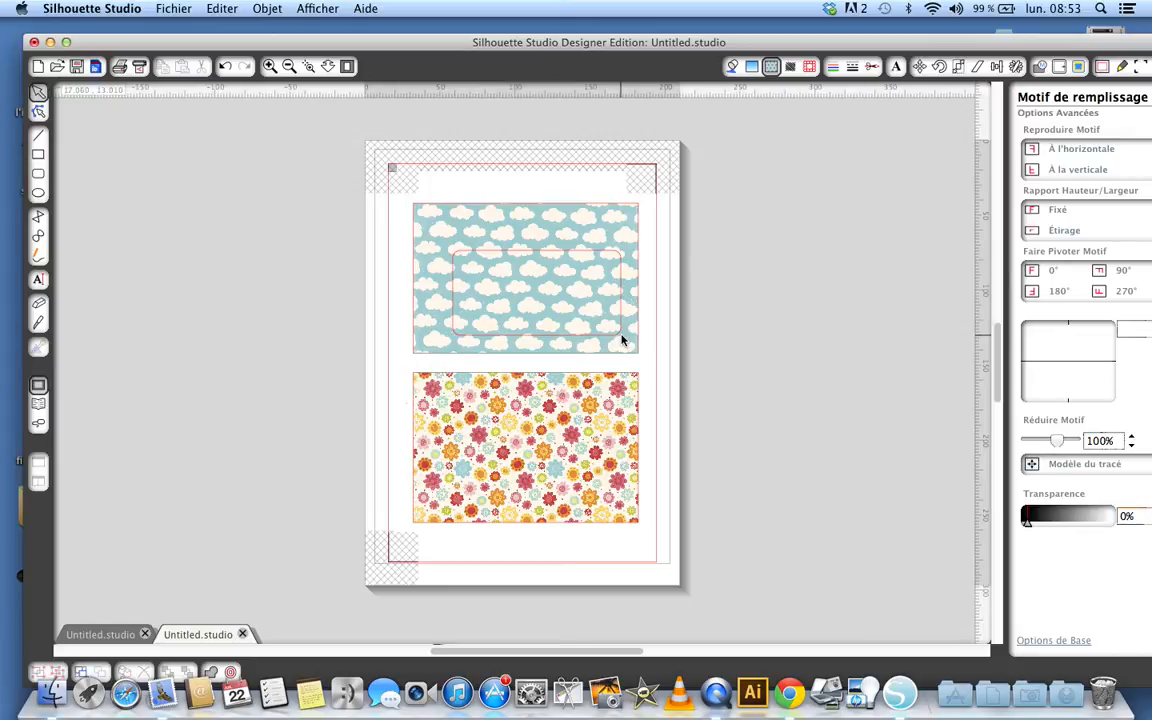
{"action": "left_click", "coordinate": [526, 257]}
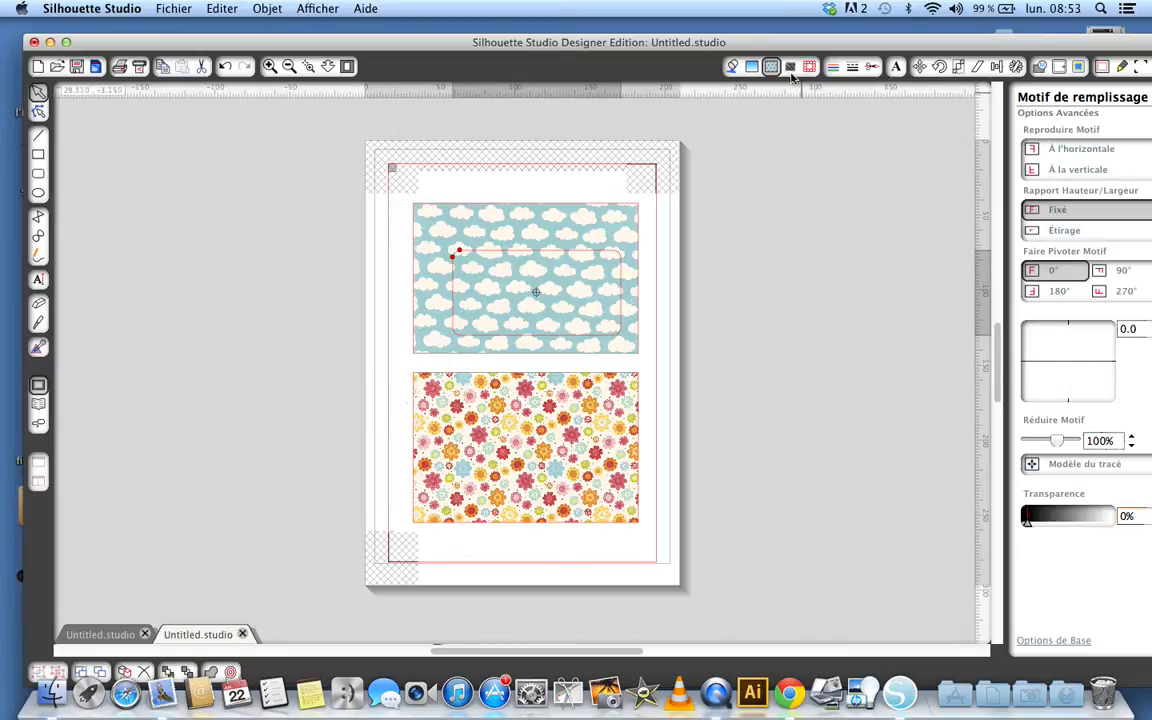
{"action": "left_click", "coordinate": [733, 67]}
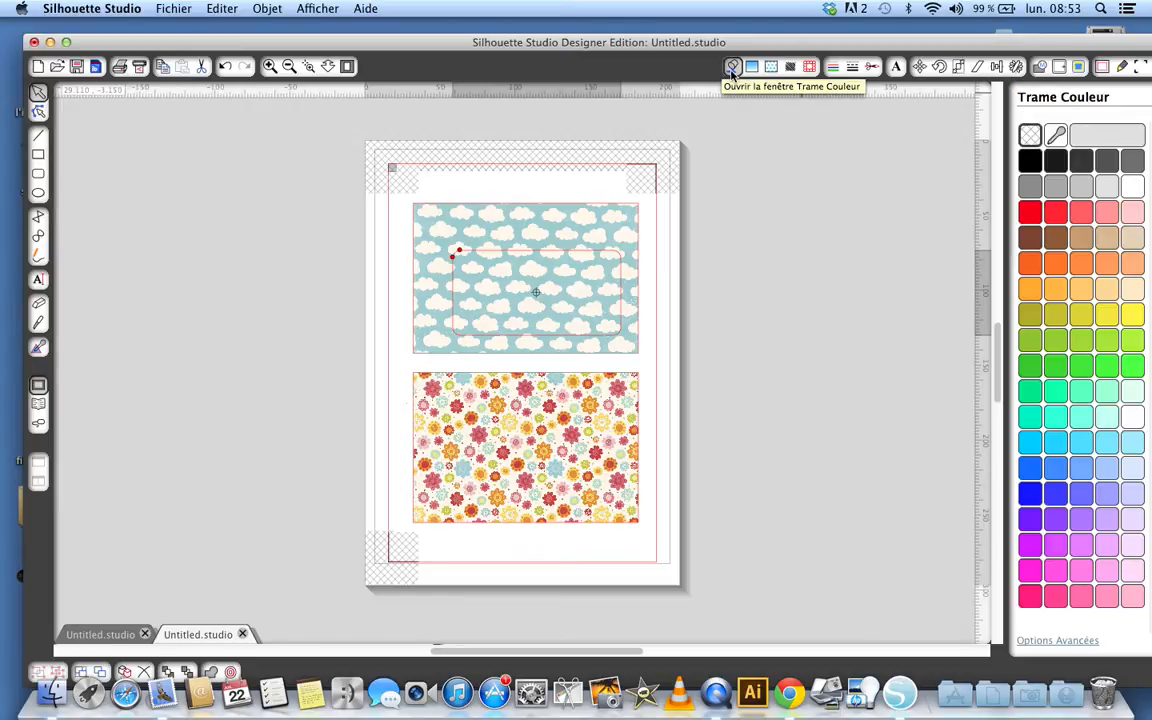
{"action": "left_click", "coordinate": [1132, 188]}
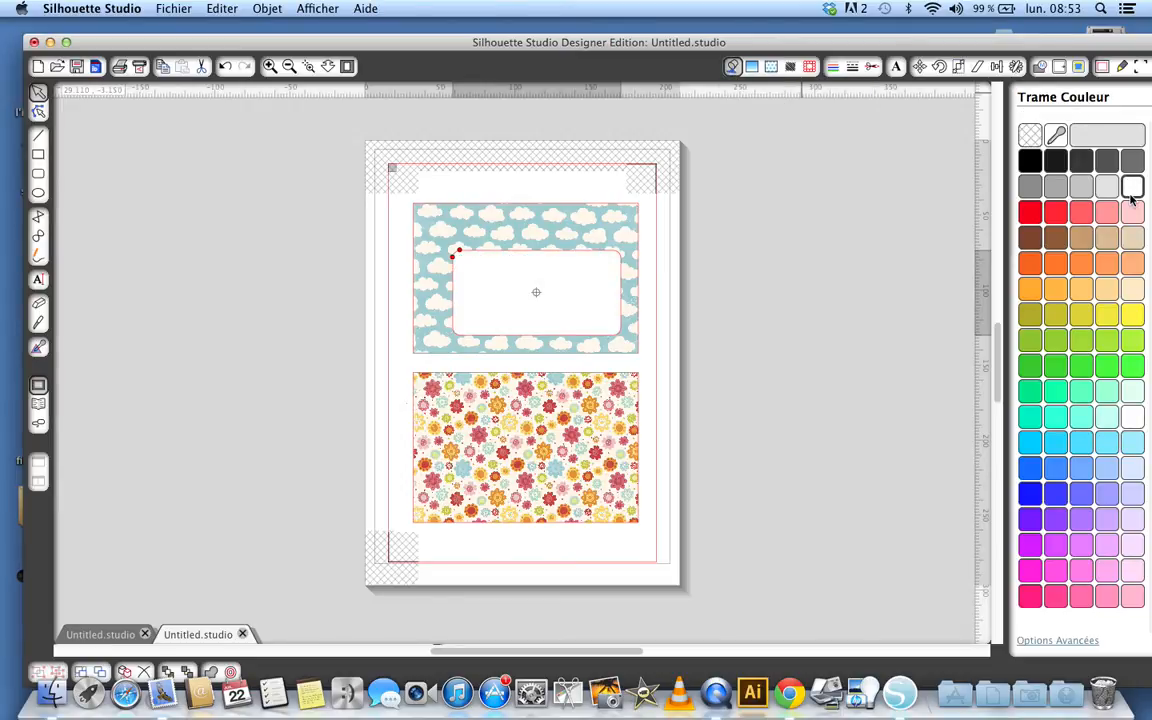
Make the outline of the cloud card's white rounded rectangle transparent and set its cut style to Aucune Découpe
{"action": "left_click", "coordinate": [834, 67]}
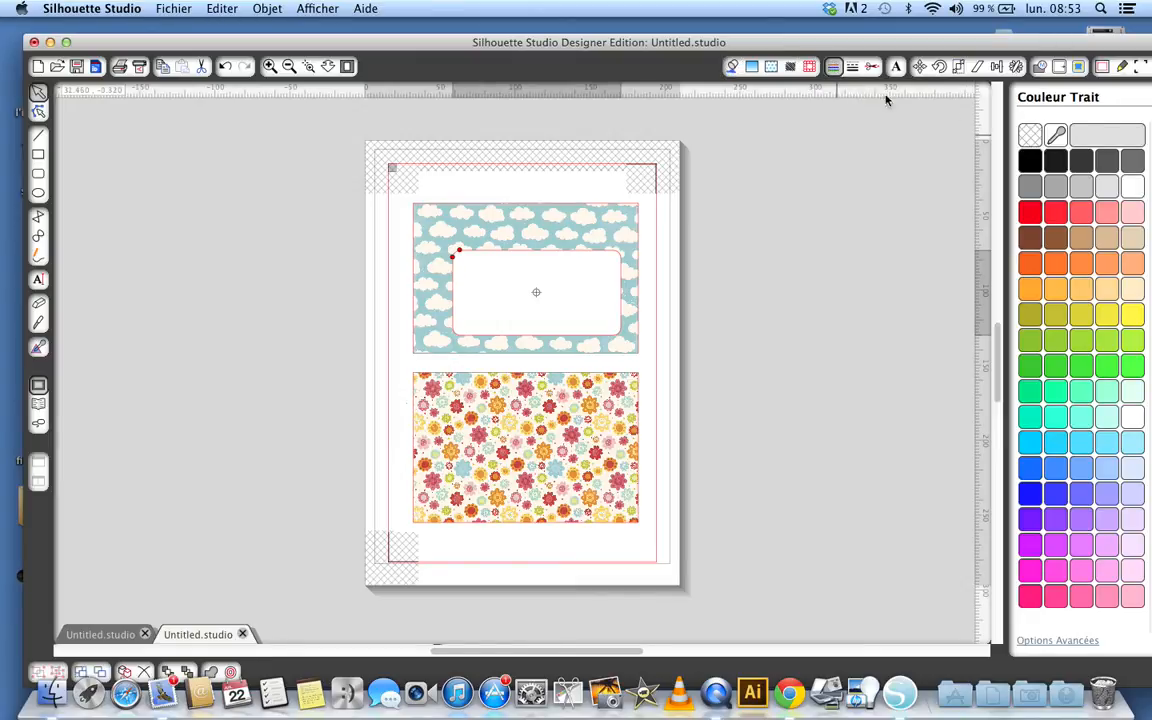
{"action": "left_click", "coordinate": [1031, 136]}
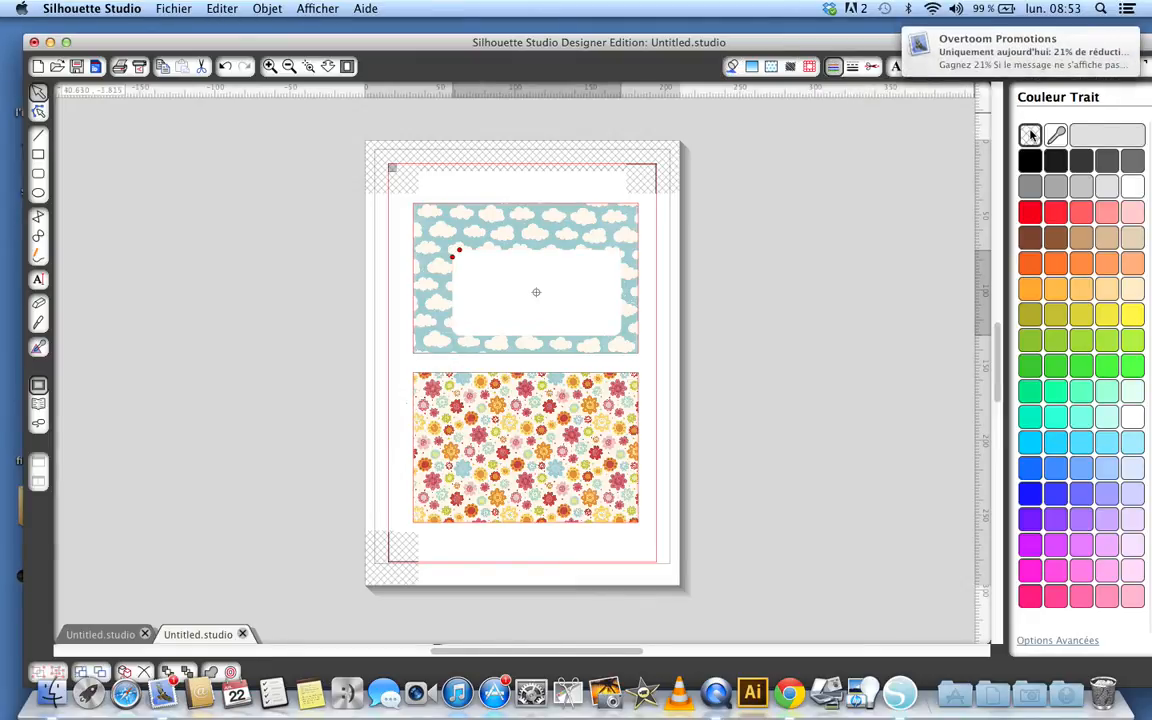
{"action": "left_click", "coordinate": [871, 66]}
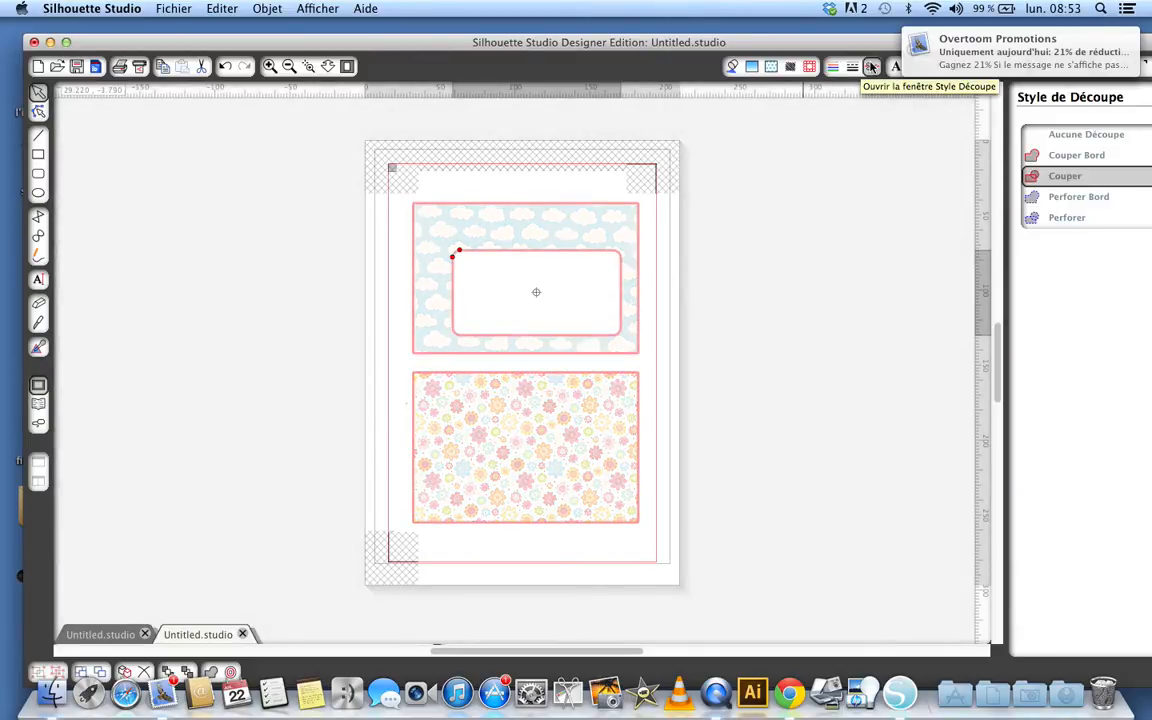
{"action": "left_click", "coordinate": [1062, 139]}
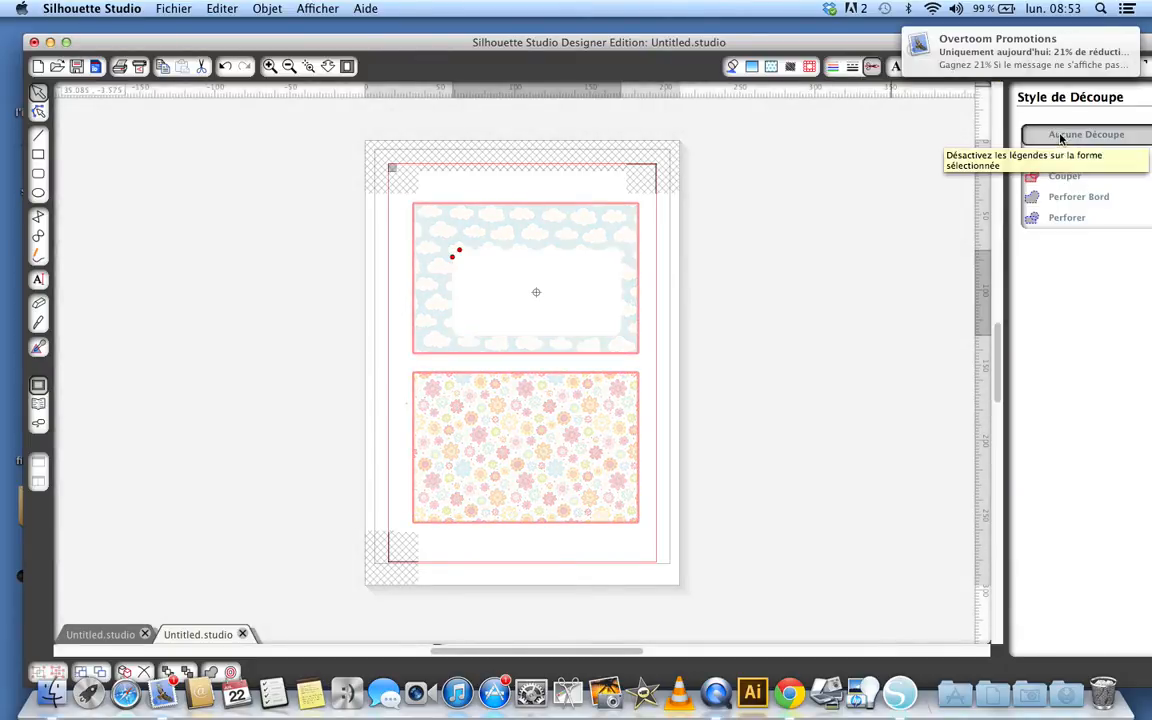
{"action": "left_click", "coordinate": [827, 262]}
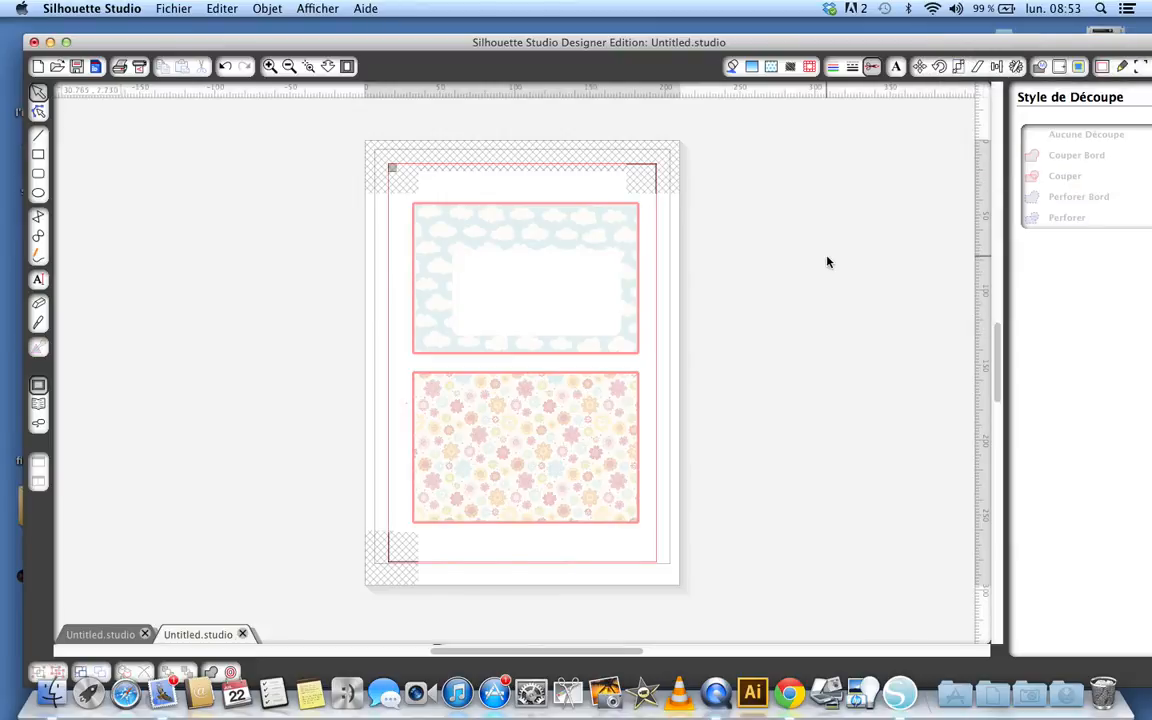
{"action": "left_click", "coordinate": [1102, 67]}
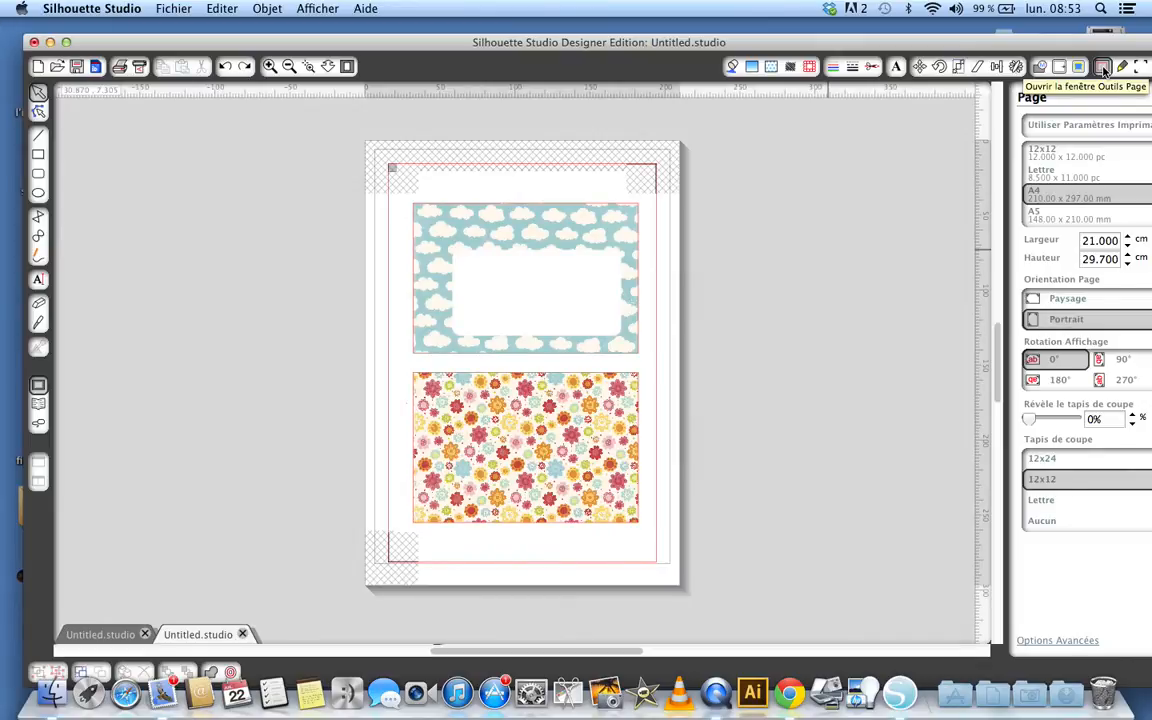
Insert the thelife title tag from the EP Hello Summer éléments folder and place it over the upper-left edge of the cloud card's white label
{"action": "left_click", "coordinate": [38, 404]}
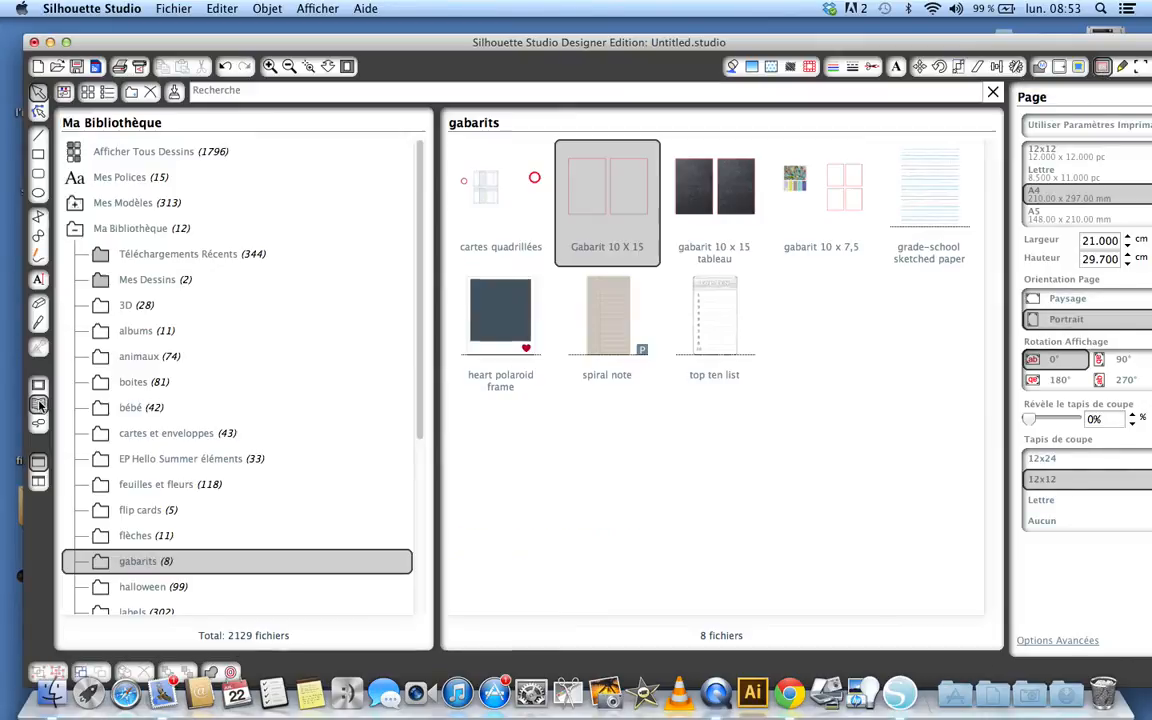
{"action": "left_click", "coordinate": [228, 462]}
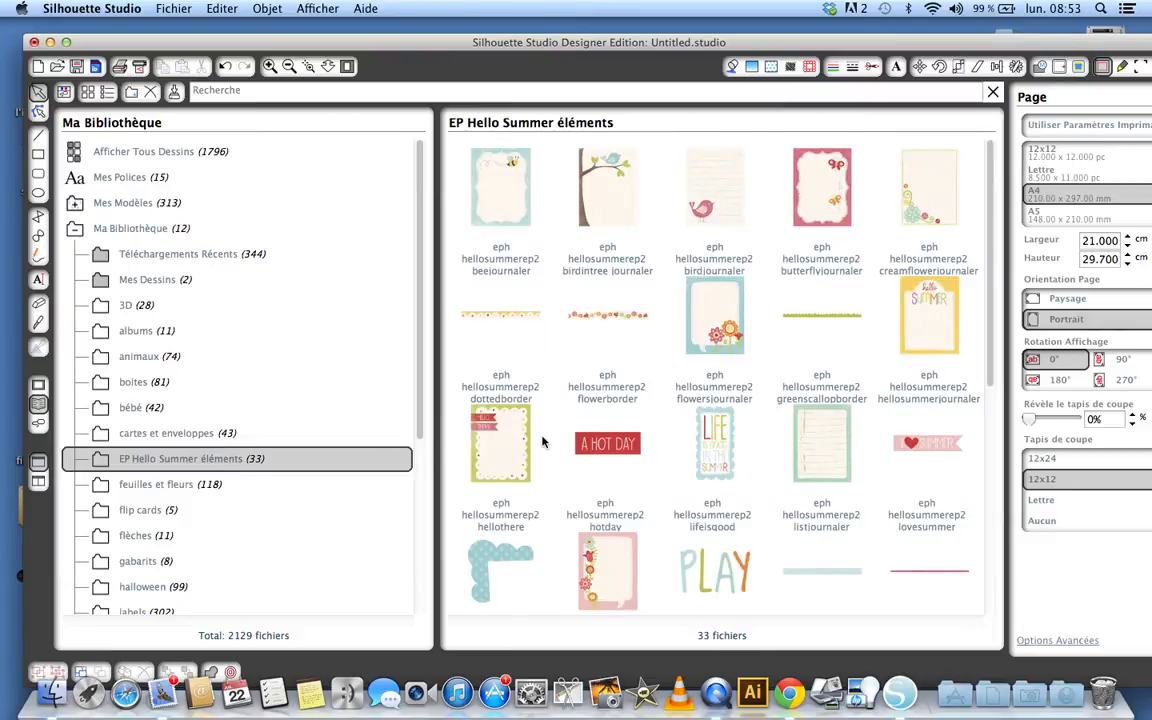
{"action": "scroll", "coordinate": [546, 442], "scroll_direction": "down", "scroll_amount": 5}
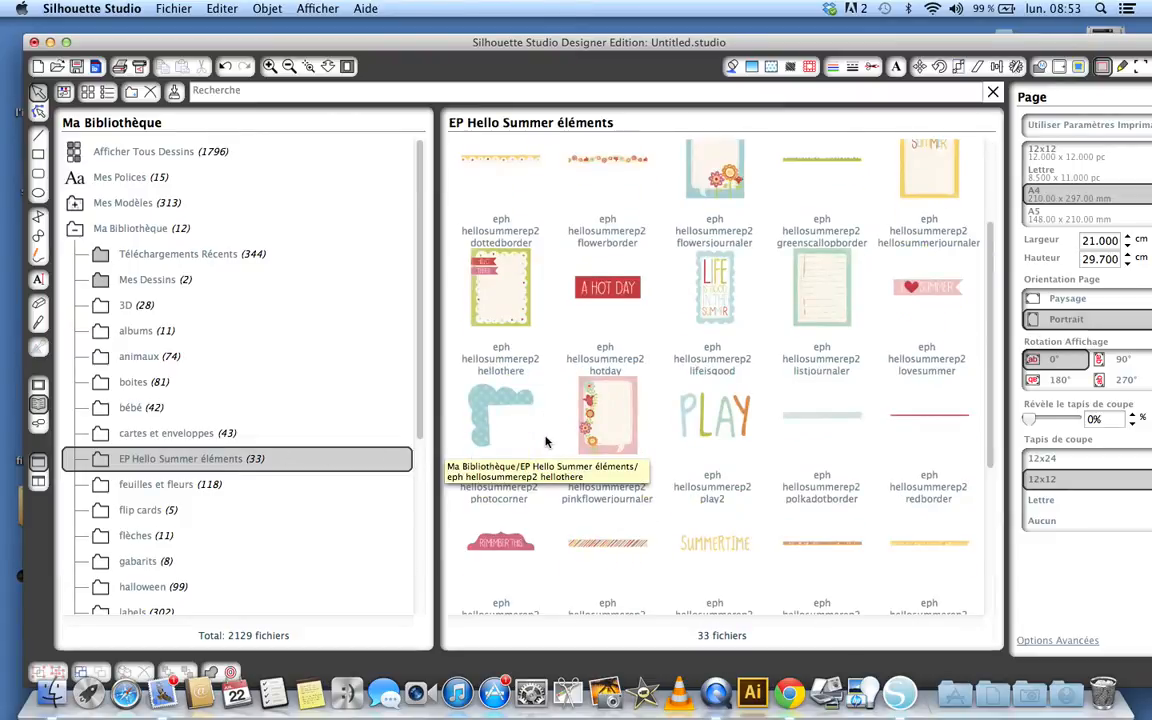
{"action": "scroll", "coordinate": [546, 442], "scroll_direction": "down", "scroll_amount": 5}
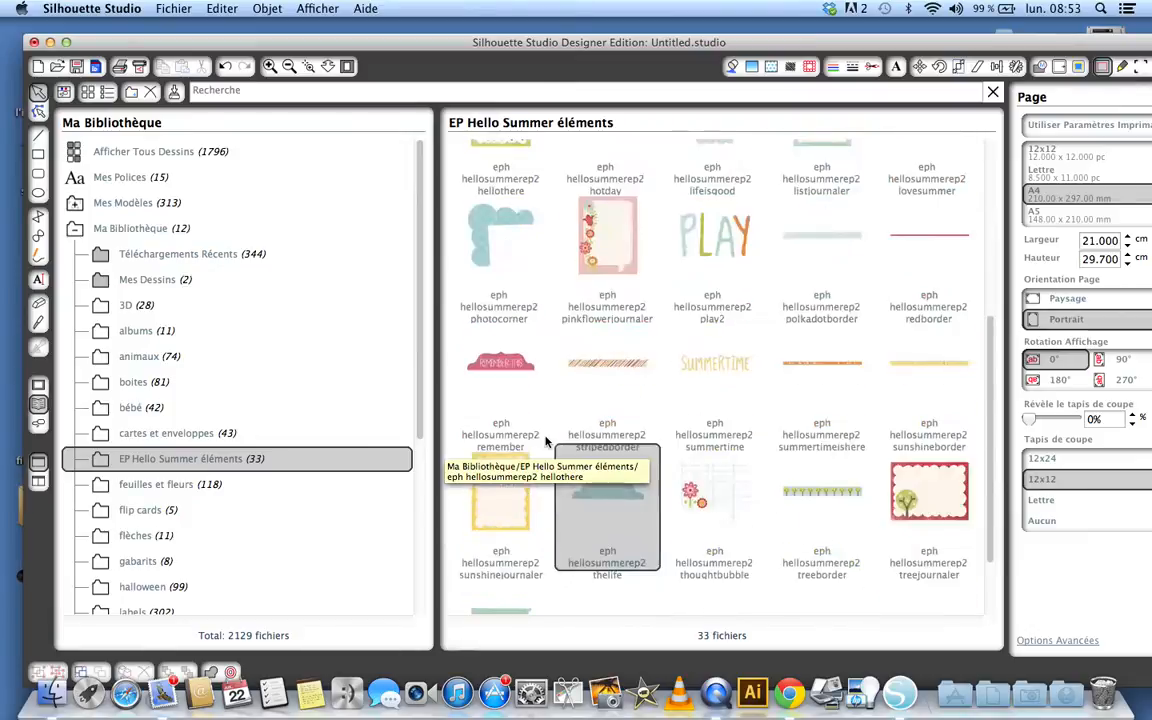
{"action": "scroll", "coordinate": [612, 470], "scroll_direction": "down", "scroll_amount": 3}
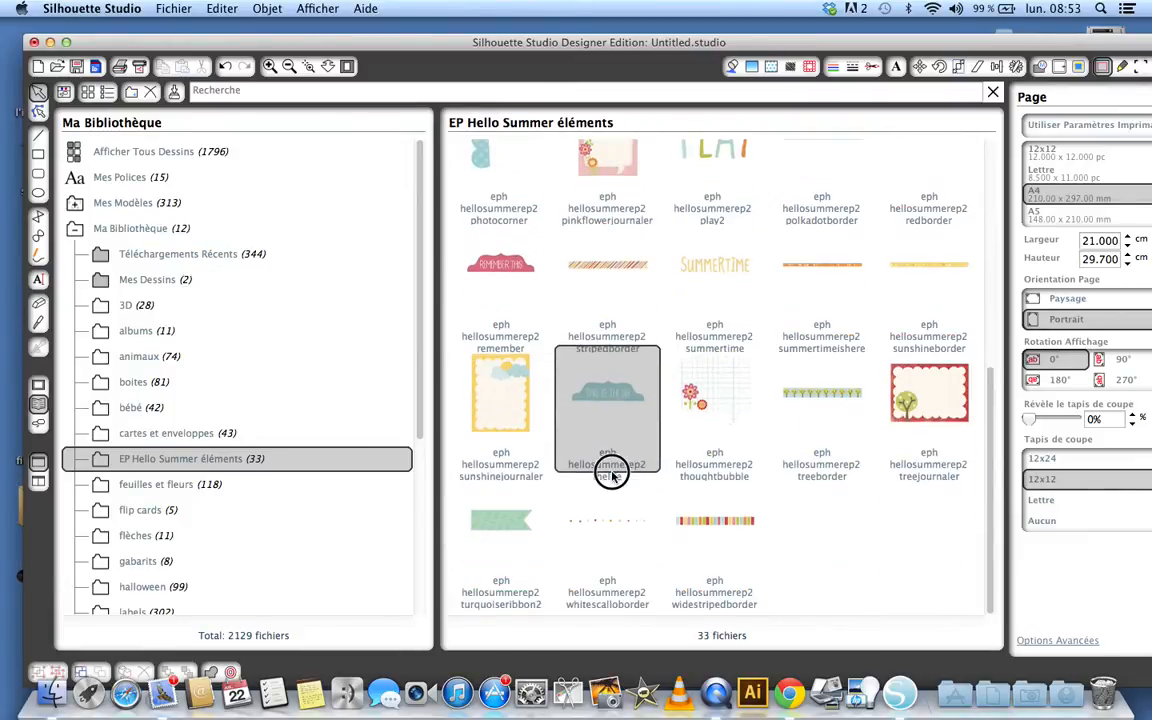
{"action": "left_click", "coordinate": [612, 476]}
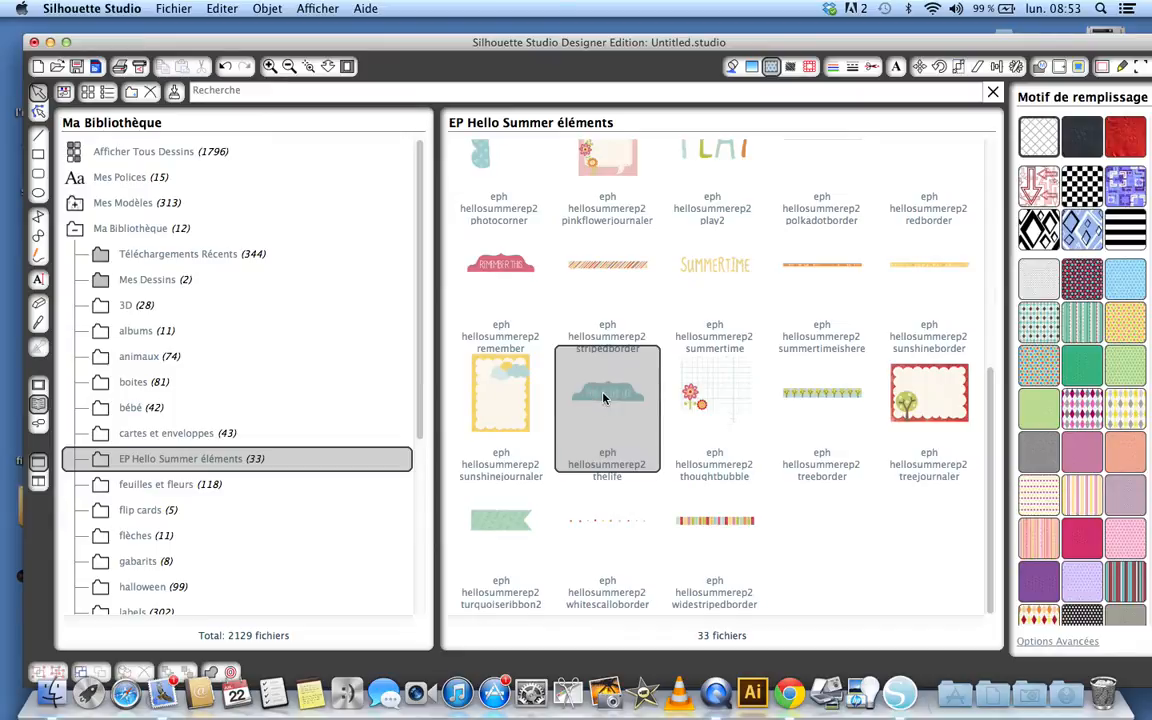
{"action": "left_click", "coordinate": [603, 398]}
{"action": "left_click", "coordinate": [37, 394]}
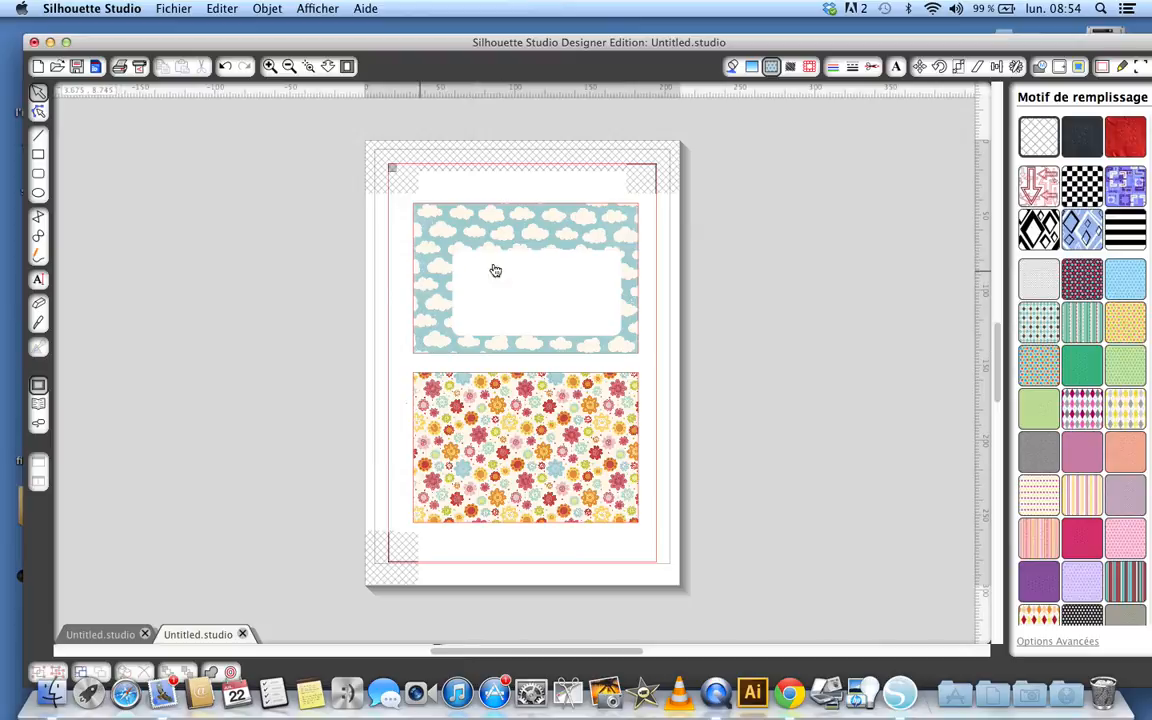
{"action": "left_click", "coordinate": [40, 406]}
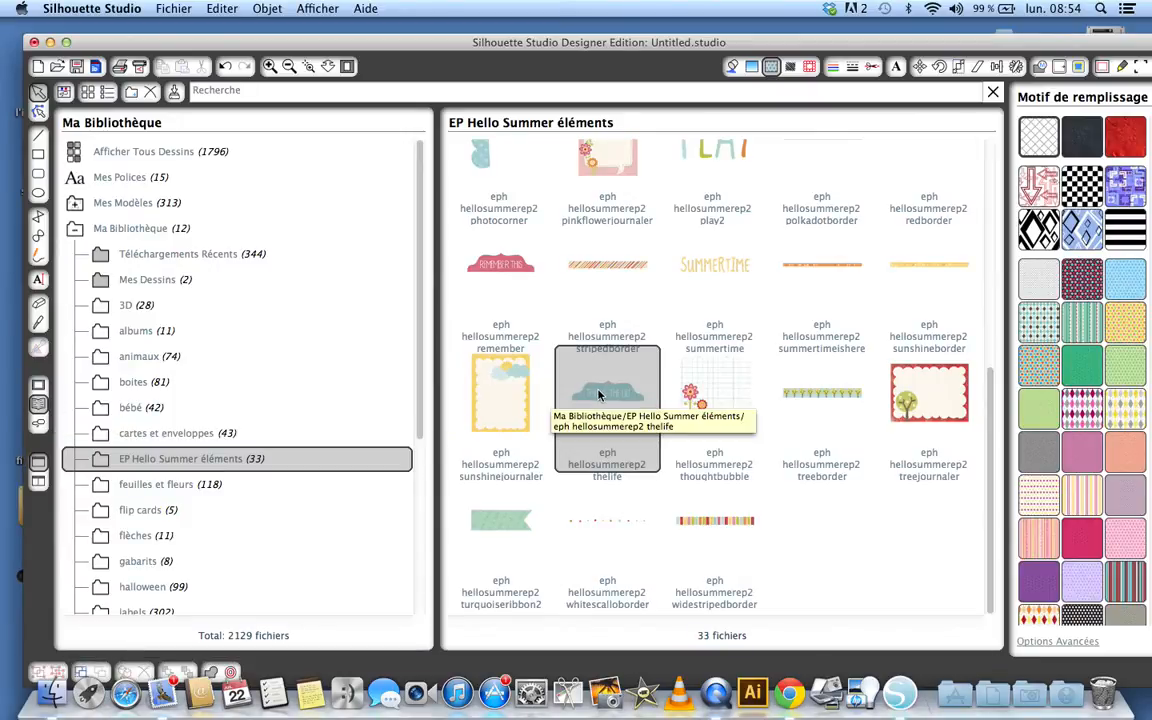
{"action": "double_click", "coordinate": [599, 395]}
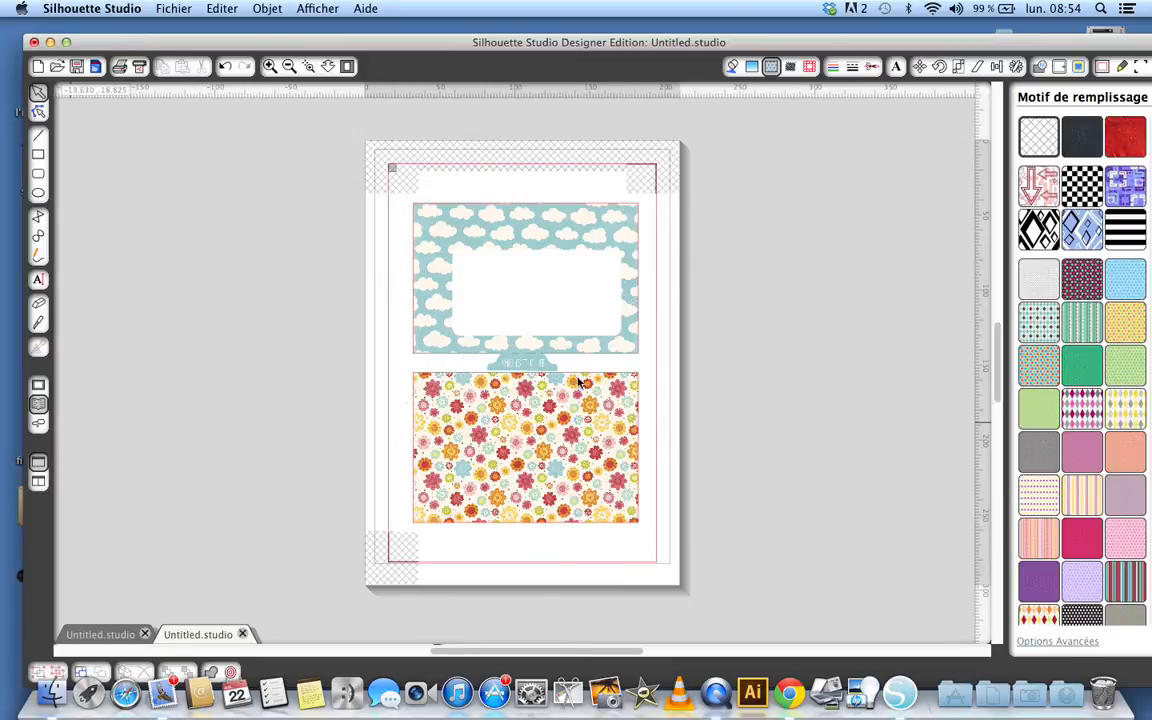
{"action": "left_click_drag", "start_coordinate": [509, 360], "coordinate": [491, 249]}
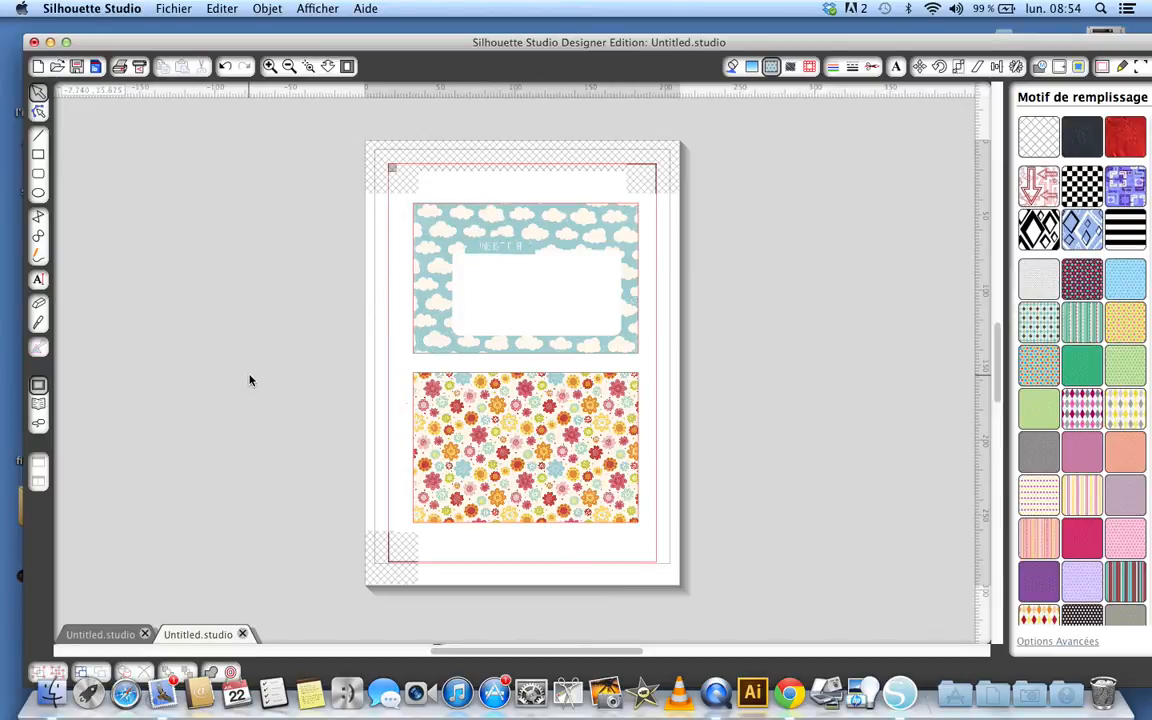
Draw a rounded rectangle inside the flower card, leaving a patterned border around it, and fill it with white
{"action": "left_click", "coordinate": [503, 435]}
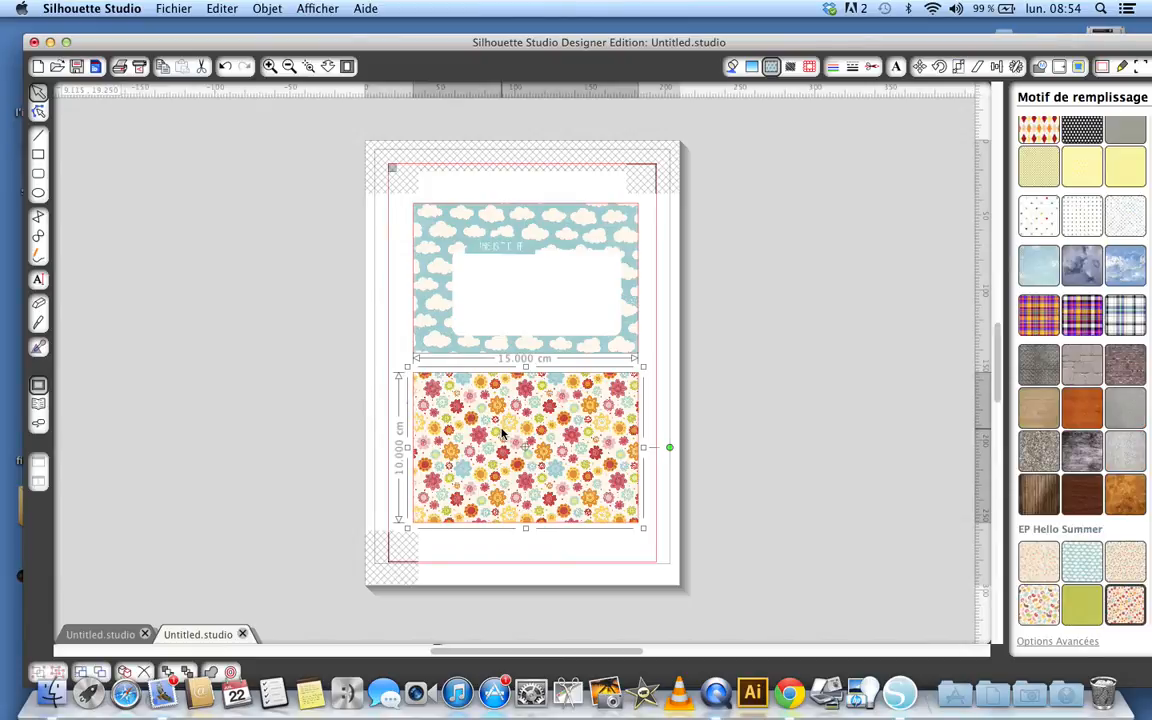
{"action": "left_click", "coordinate": [226, 399]}
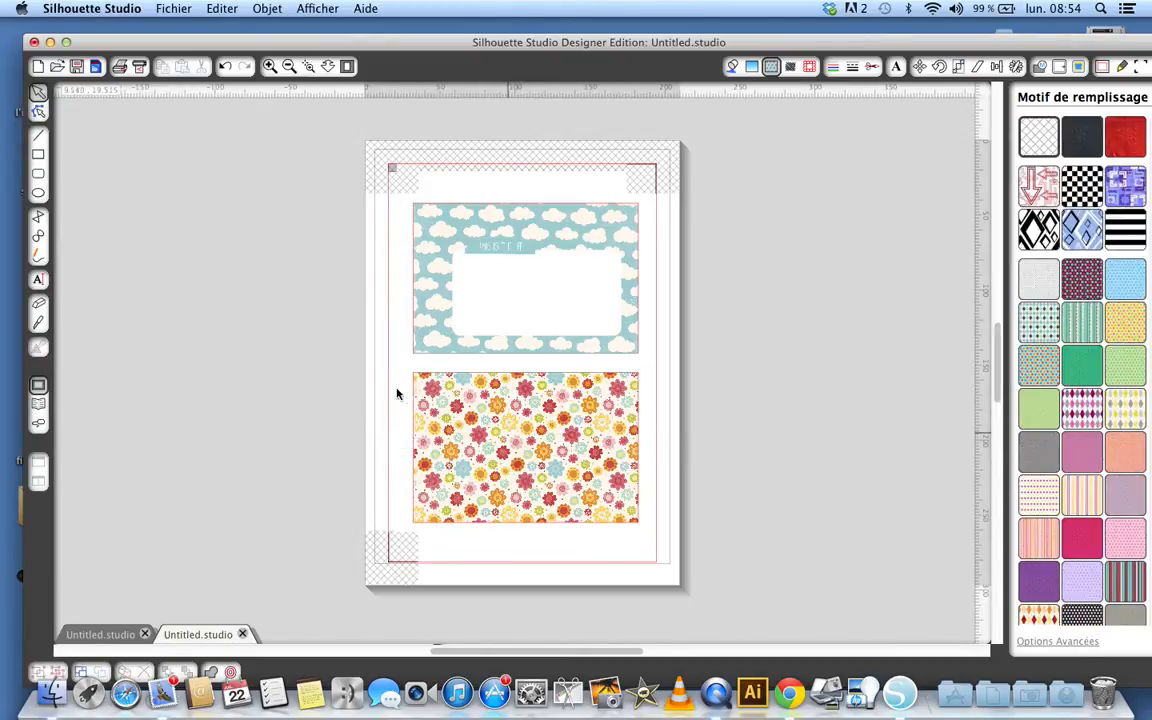
{"action": "left_click", "coordinate": [38, 177]}
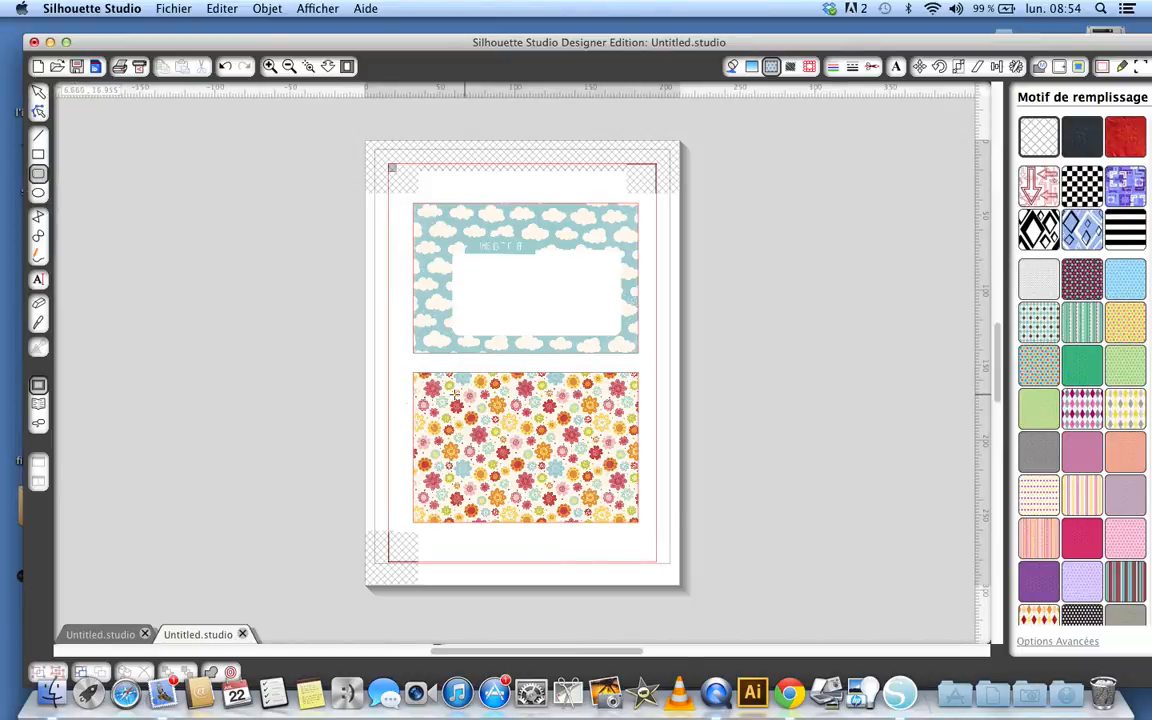
{"action": "left_click_drag", "start_coordinate": [447, 404], "coordinate": [626, 506]}
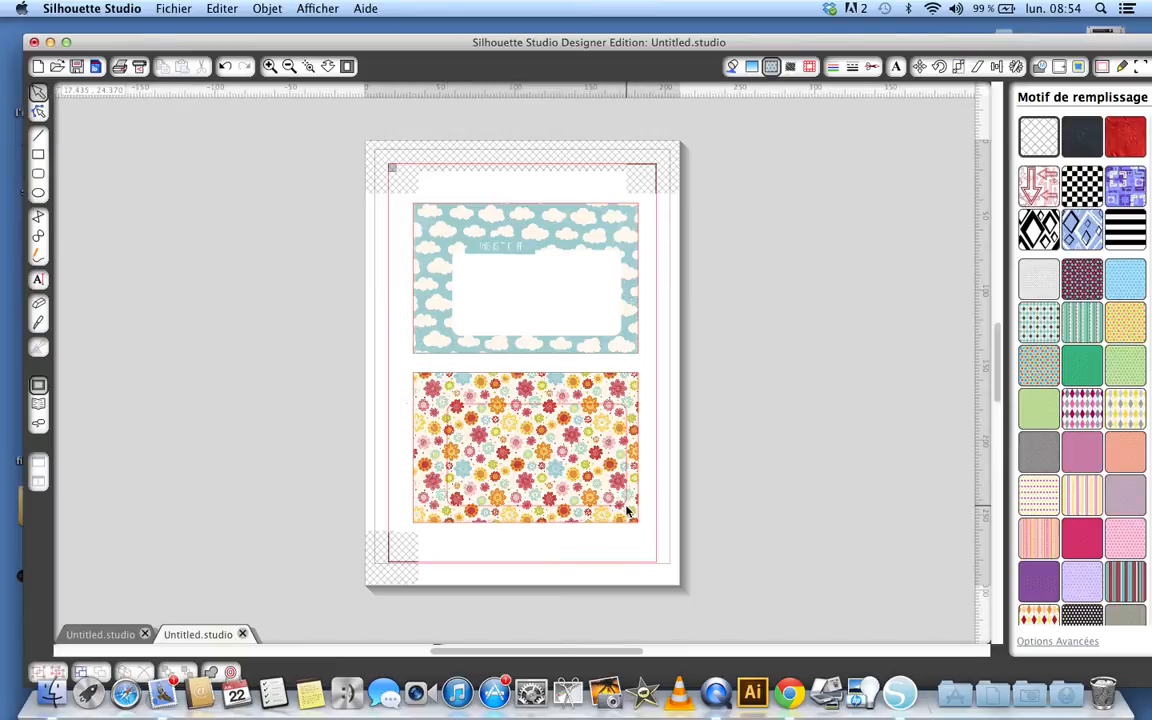
{"action": "left_click", "coordinate": [583, 409]}
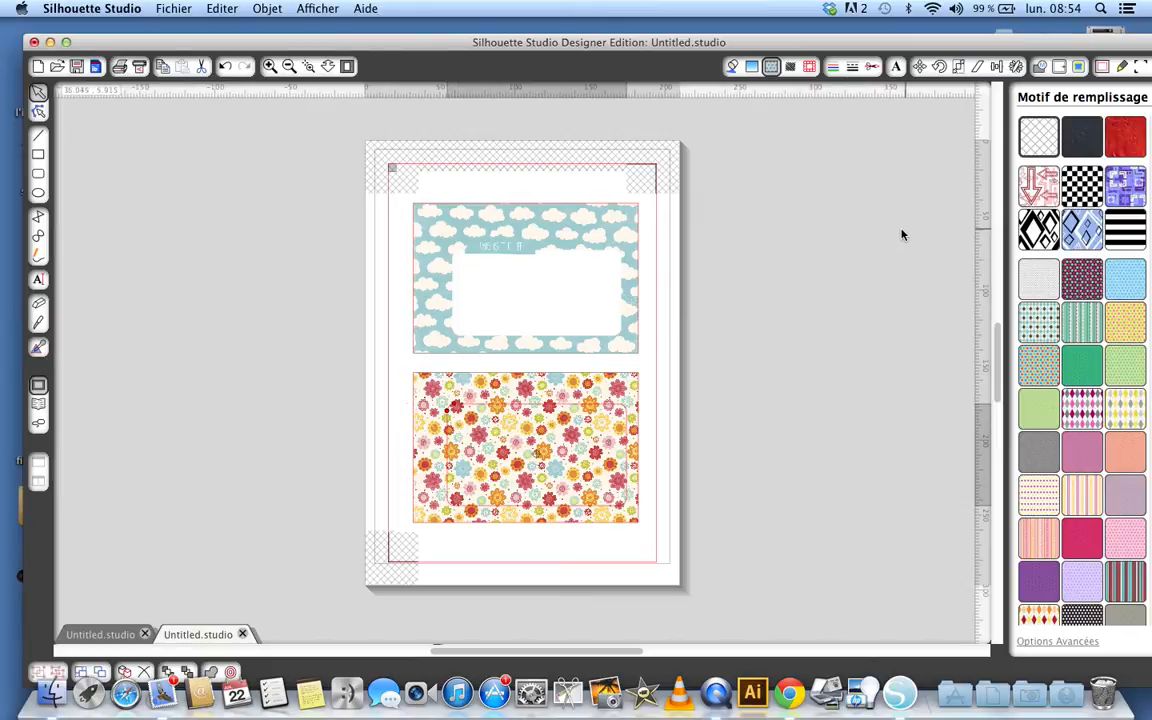
{"action": "left_click", "coordinate": [733, 68]}
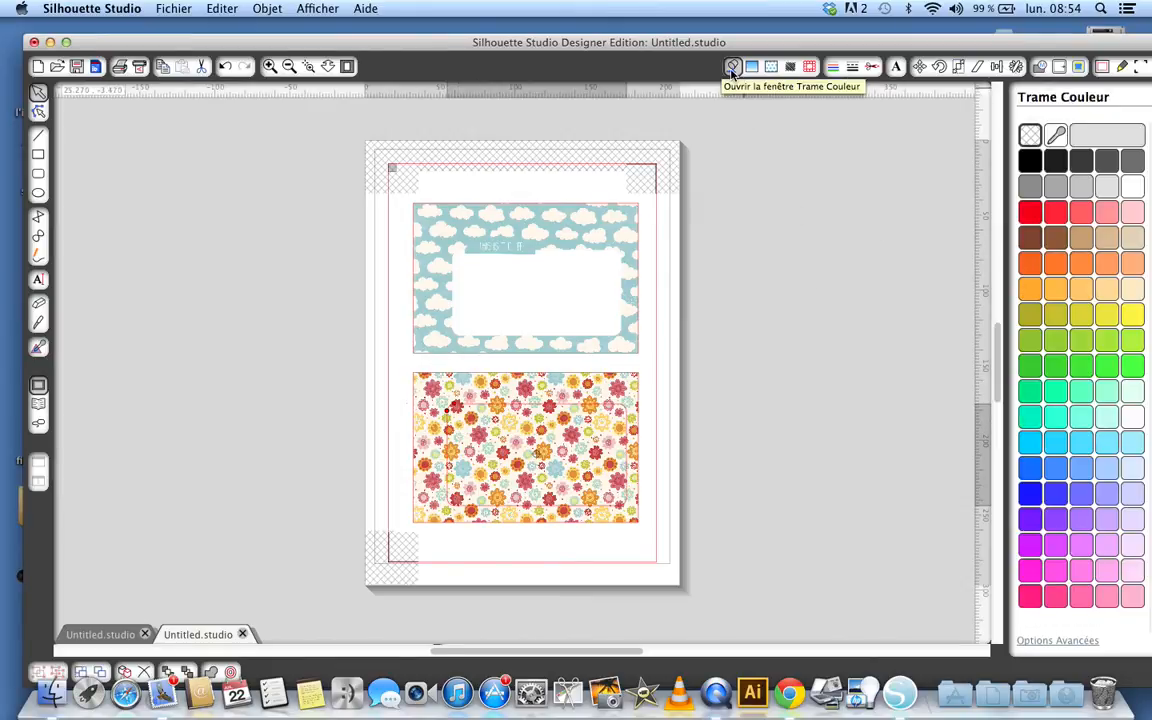
{"action": "left_click", "coordinate": [1133, 187]}
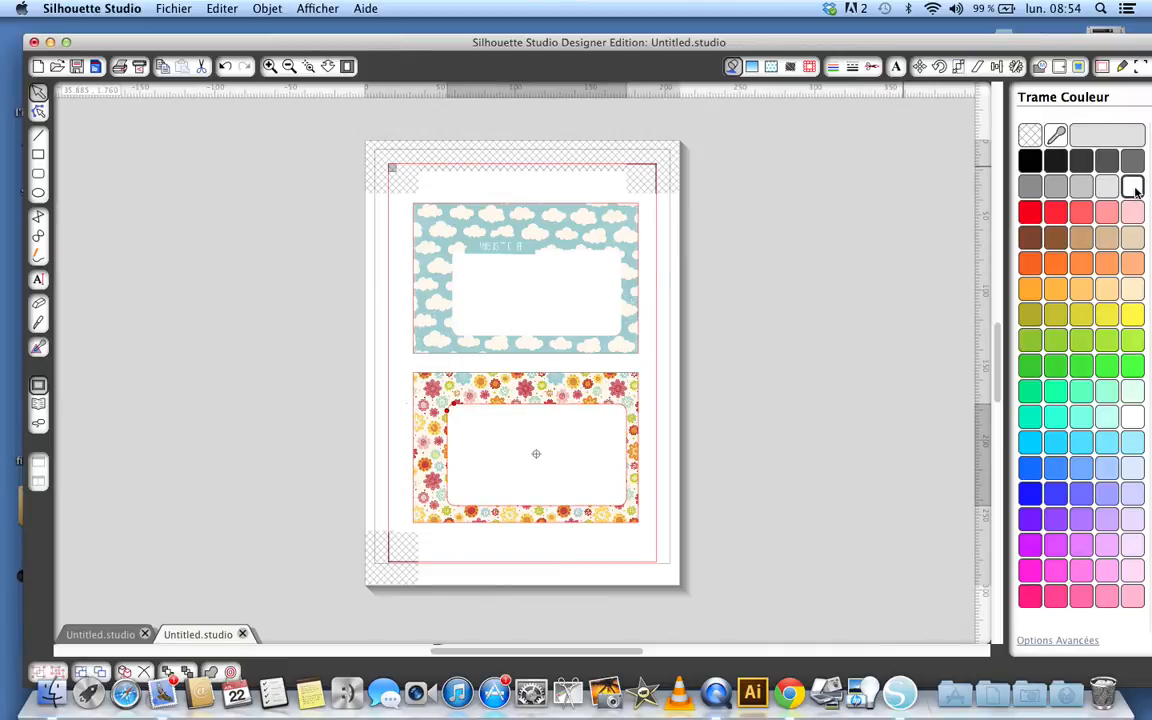
Make the outline of the flower card's white rounded rectangle transparent and set its cut style to Aucune Découpe
{"action": "left_click", "coordinate": [835, 67]}
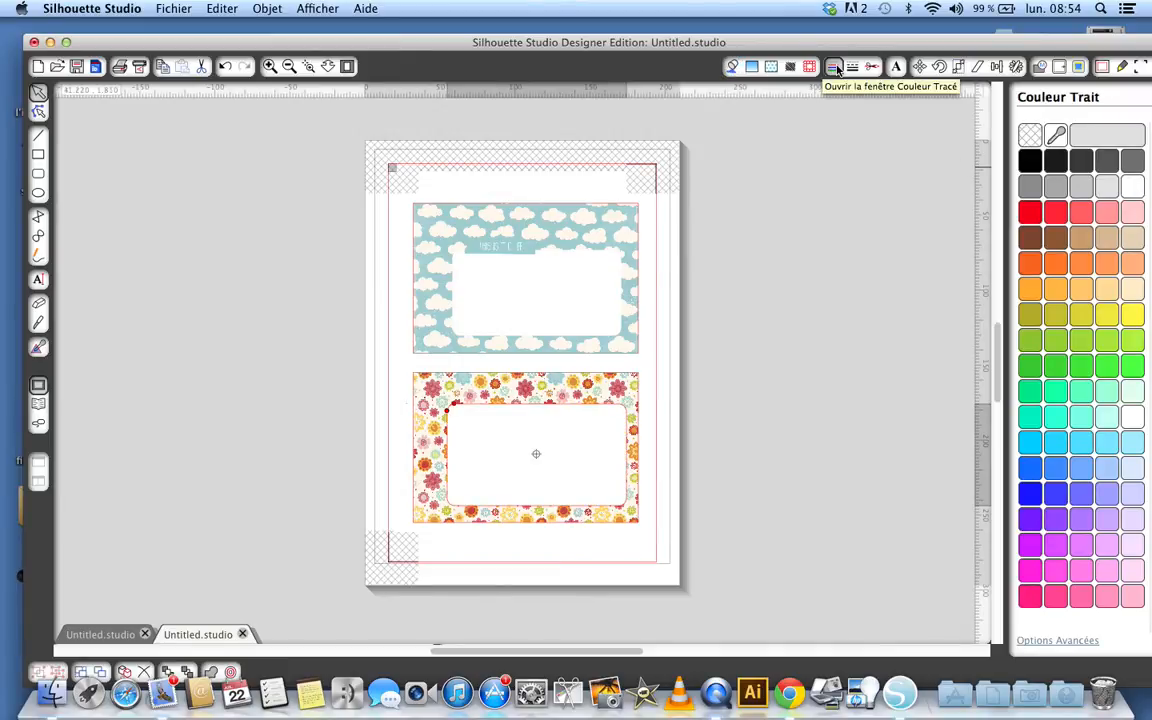
{"action": "left_click", "coordinate": [1031, 138]}
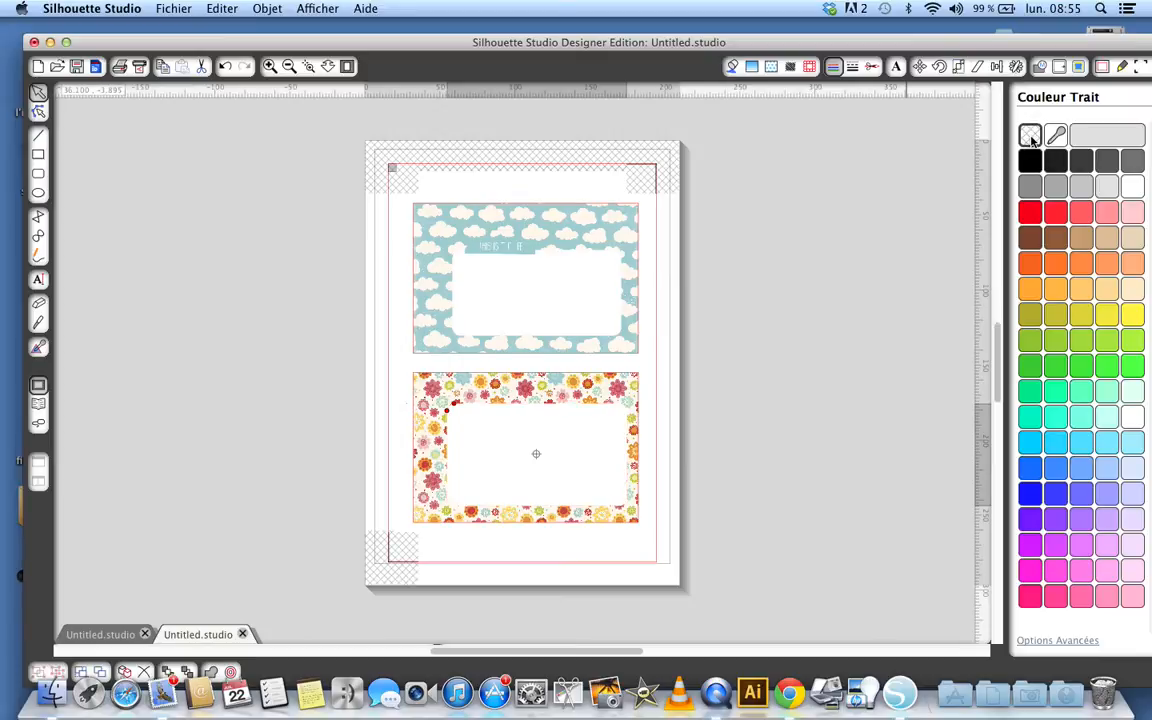
{"action": "left_click", "coordinate": [873, 67]}
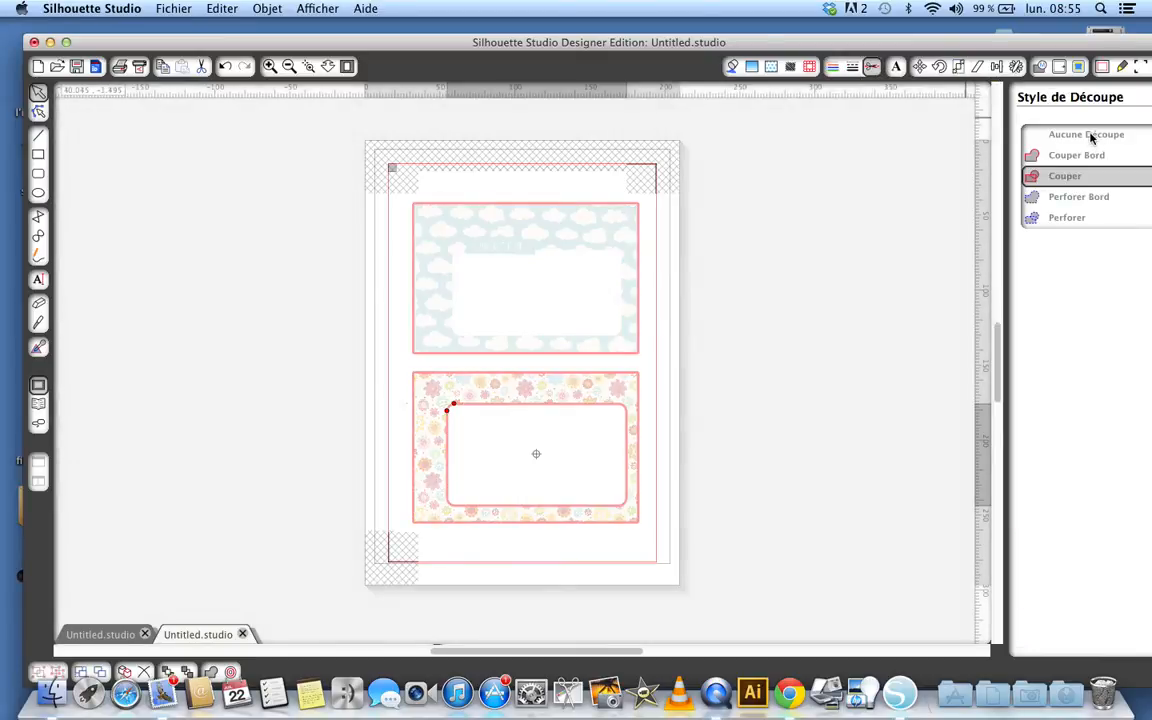
{"action": "left_click", "coordinate": [1091, 137]}
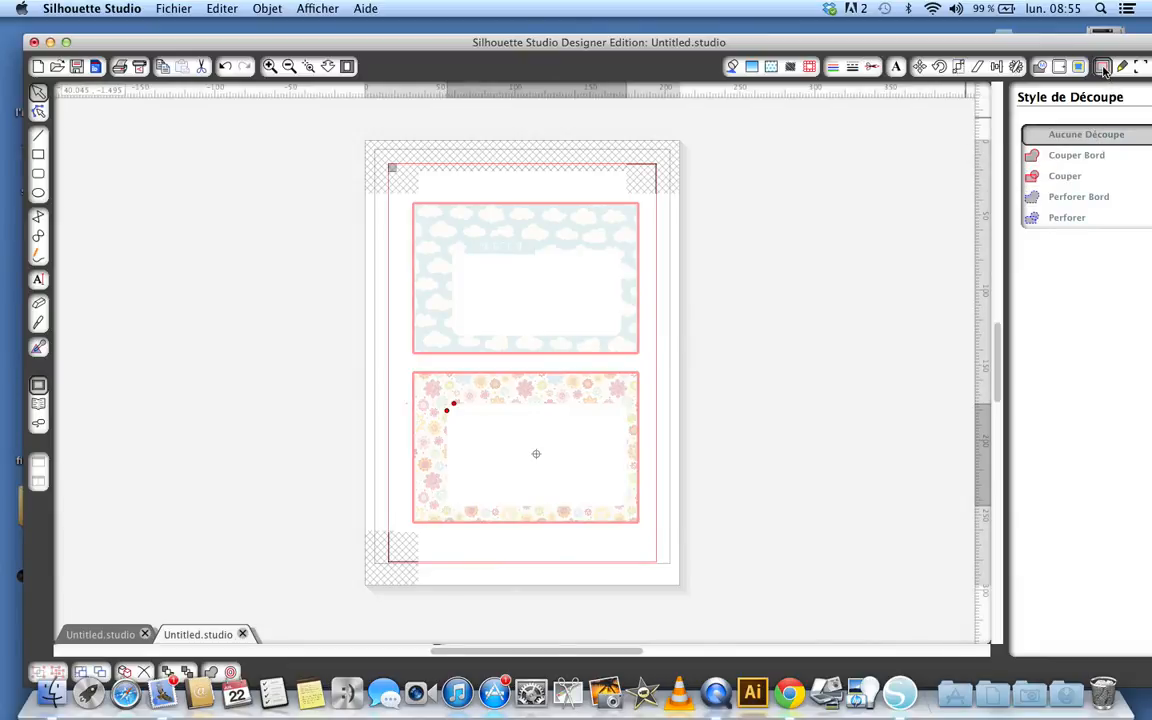
{"action": "left_click", "coordinate": [1103, 68]}
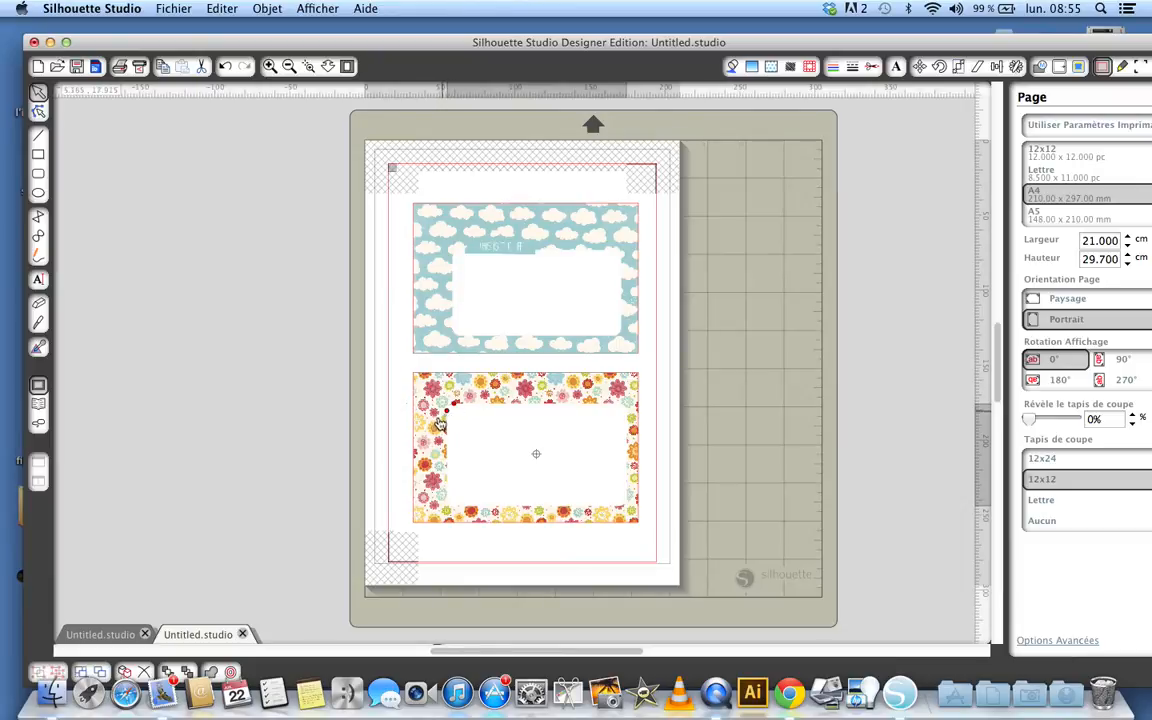
Center the white rounded rectangle and the flower card on each other with the Centrer alignment
{"action": "left_click", "coordinate": [509, 378]}
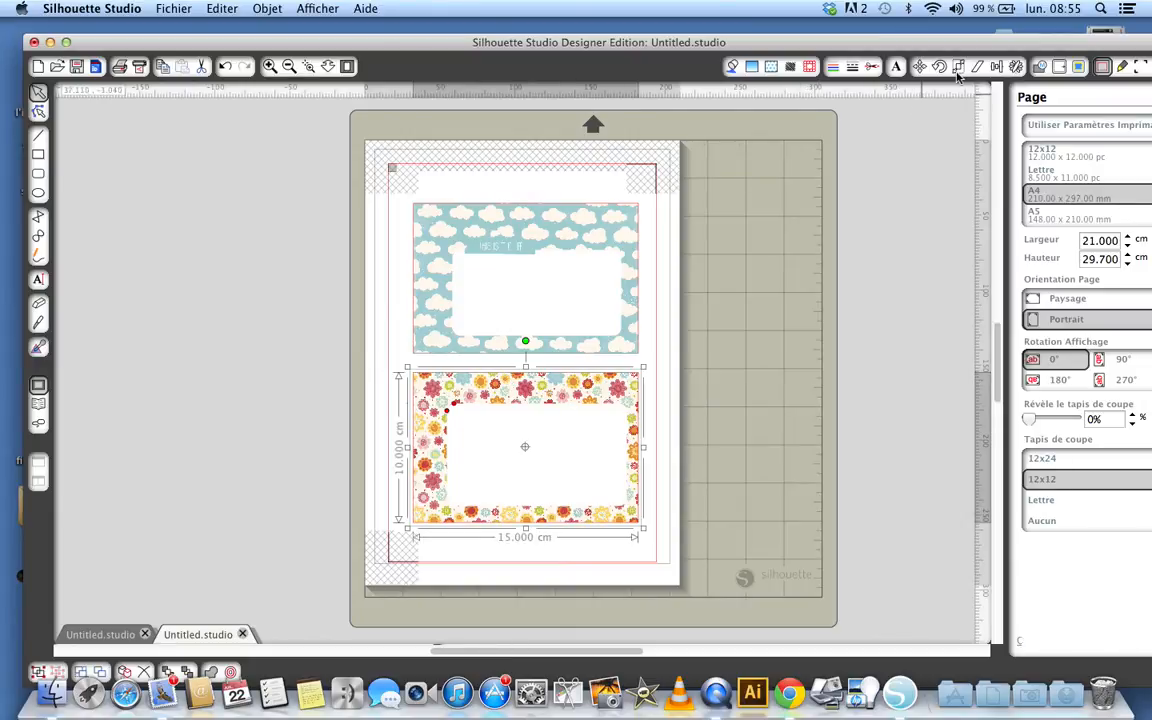
{"action": "left_click", "coordinate": [996, 67]}
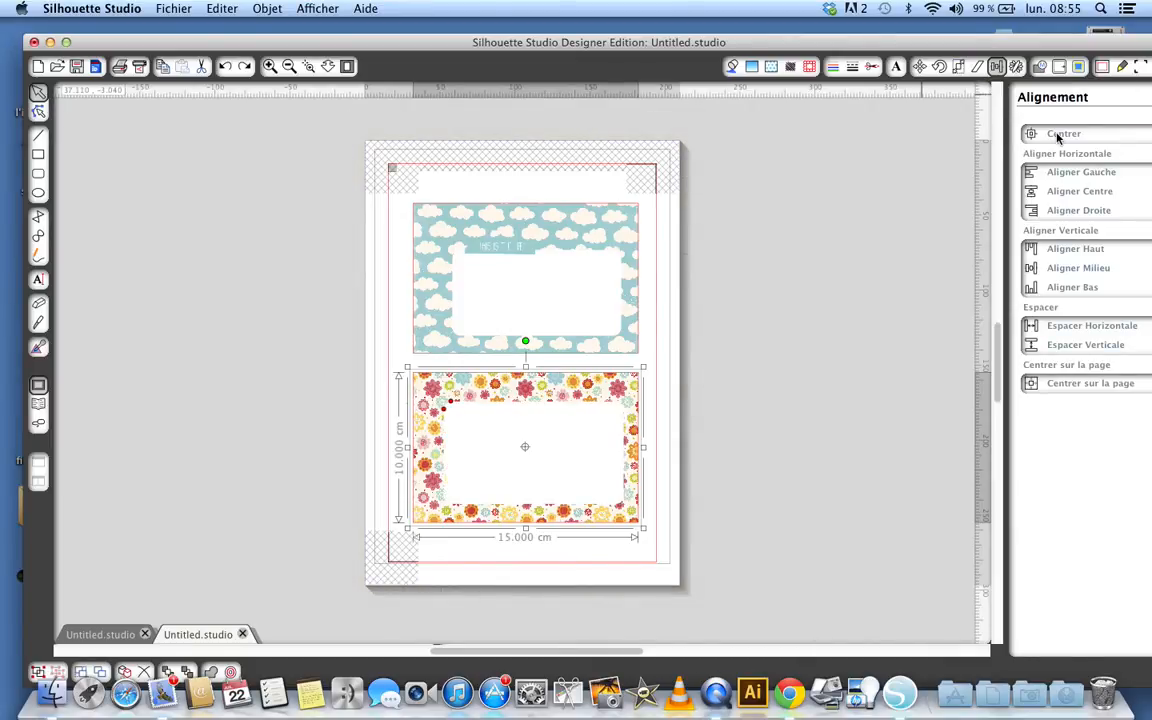
{"action": "left_click", "coordinate": [870, 410]}
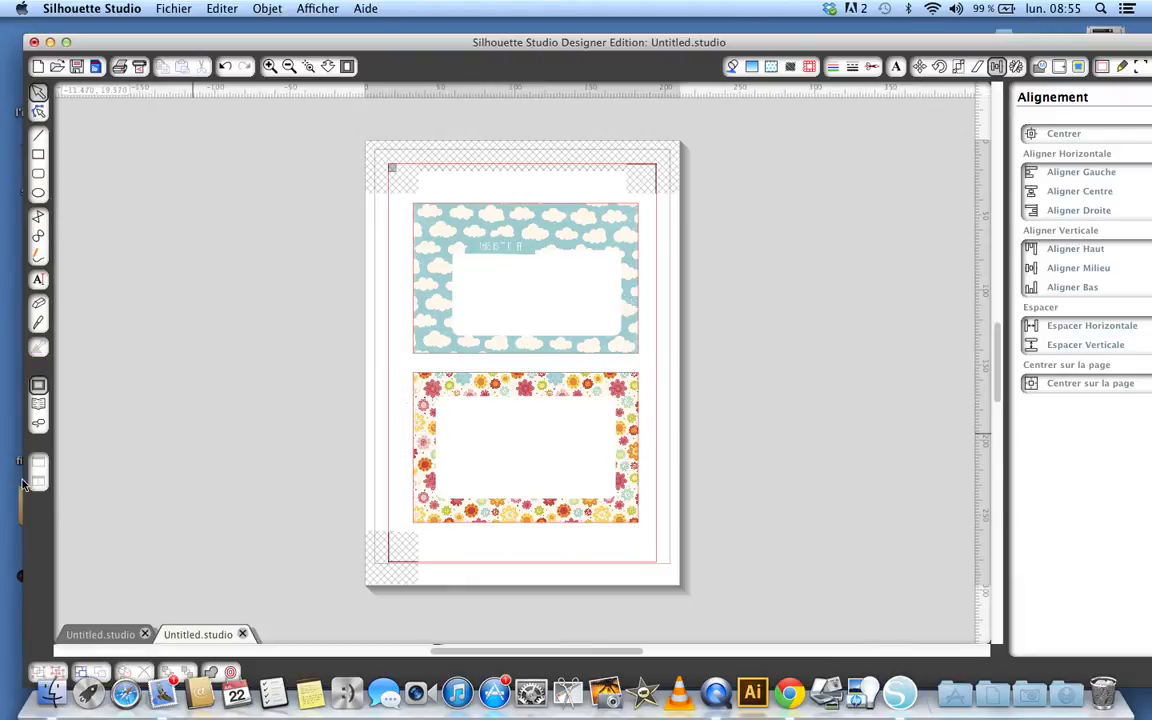
Insert the lovesummer banner from the EP Hello Summer éléments folder and place it in the upper-right area of the flower card's white label
{"action": "left_click", "coordinate": [39, 404]}
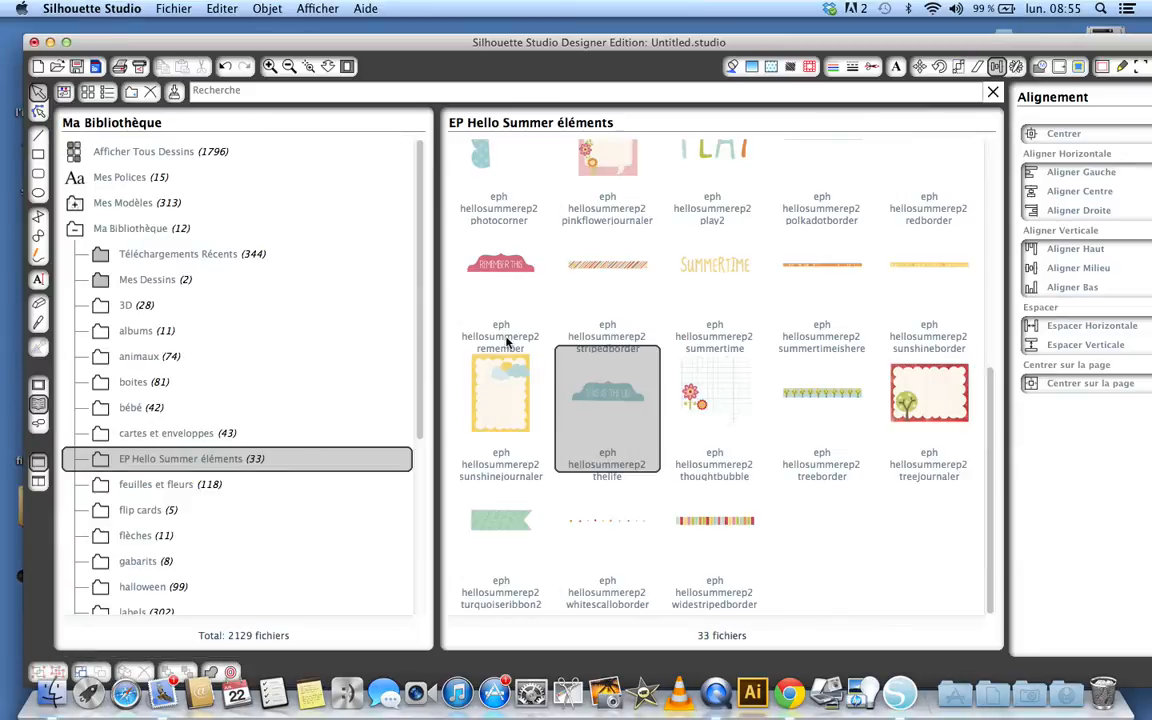
{"action": "scroll", "coordinate": [530, 346], "scroll_direction": "up", "scroll_amount": 3}
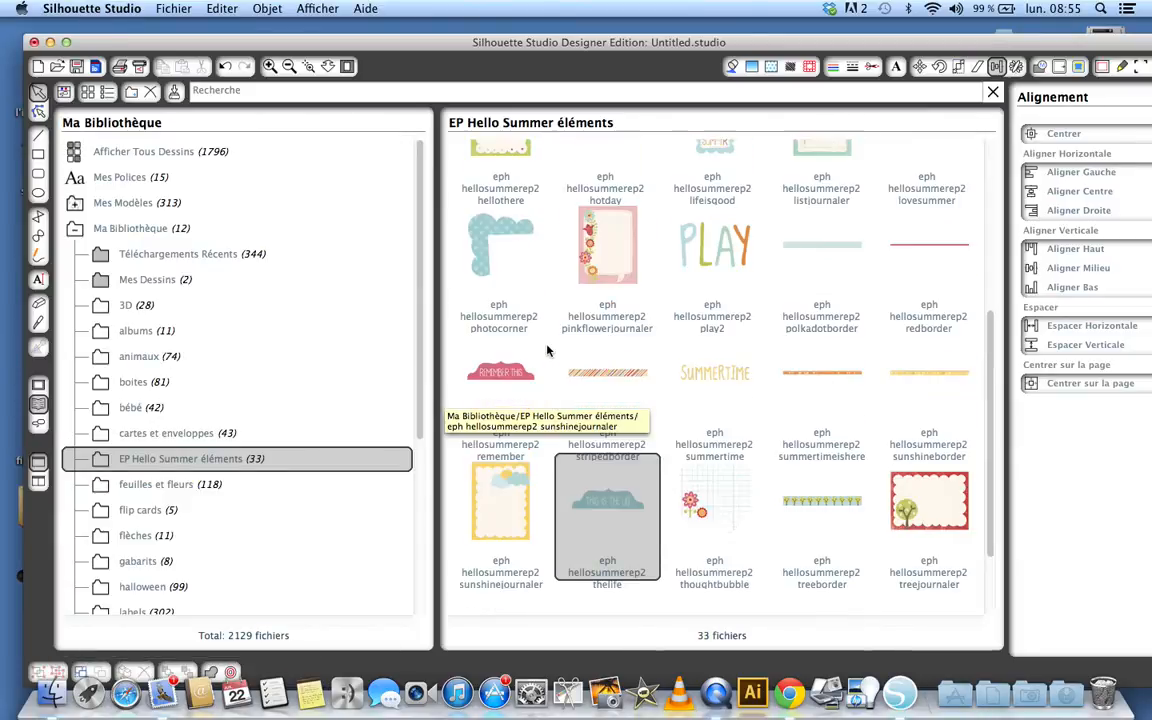
{"action": "scroll", "coordinate": [547, 350], "scroll_direction": "up", "scroll_amount": 8}
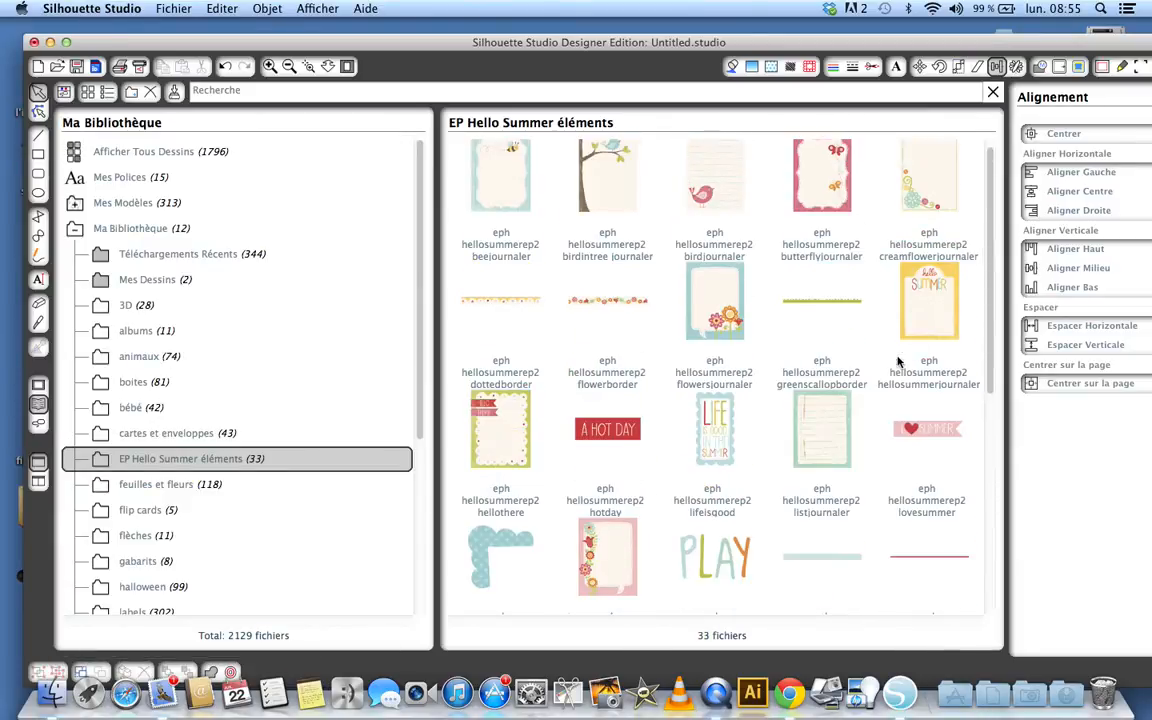
{"action": "scroll", "coordinate": [912, 439], "scroll_direction": "up", "scroll_amount": 1}
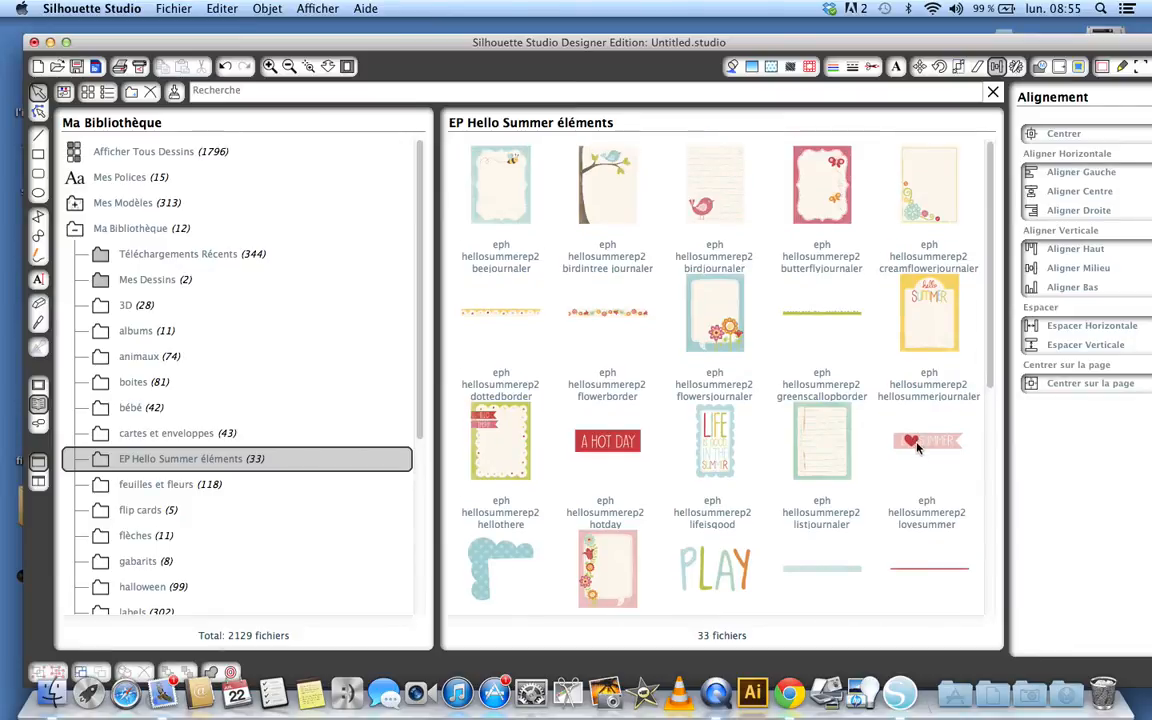
{"action": "left_click", "coordinate": [917, 447]}
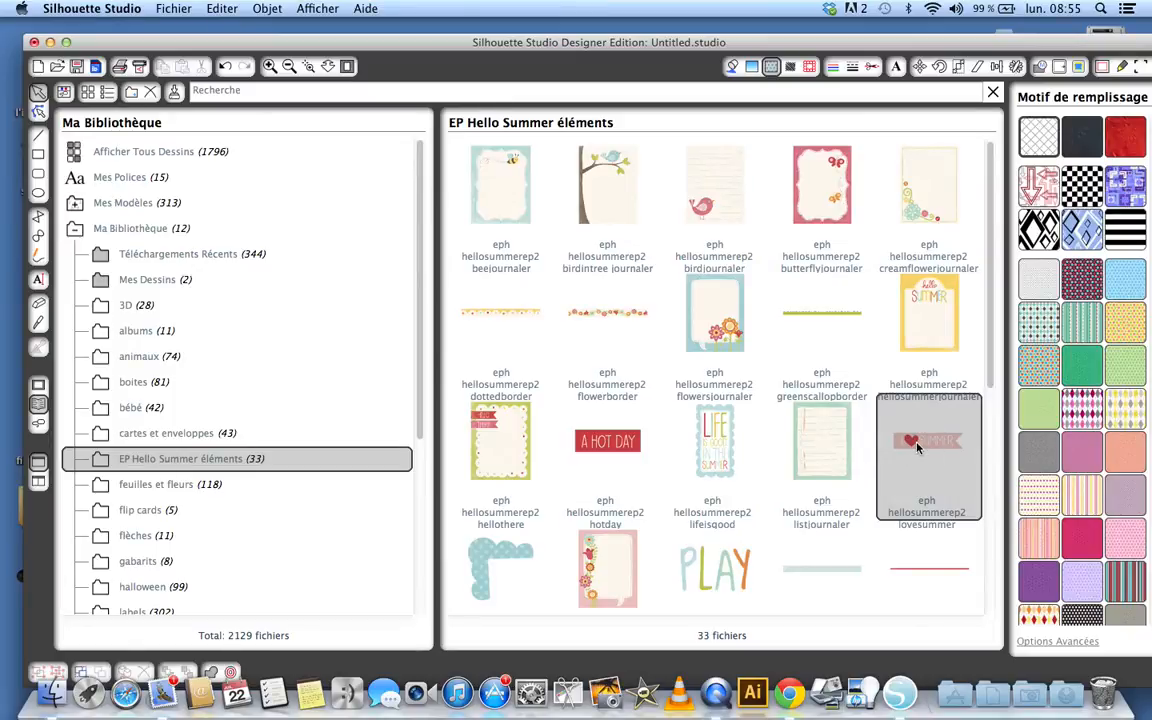
{"action": "double_click", "coordinate": [917, 447]}
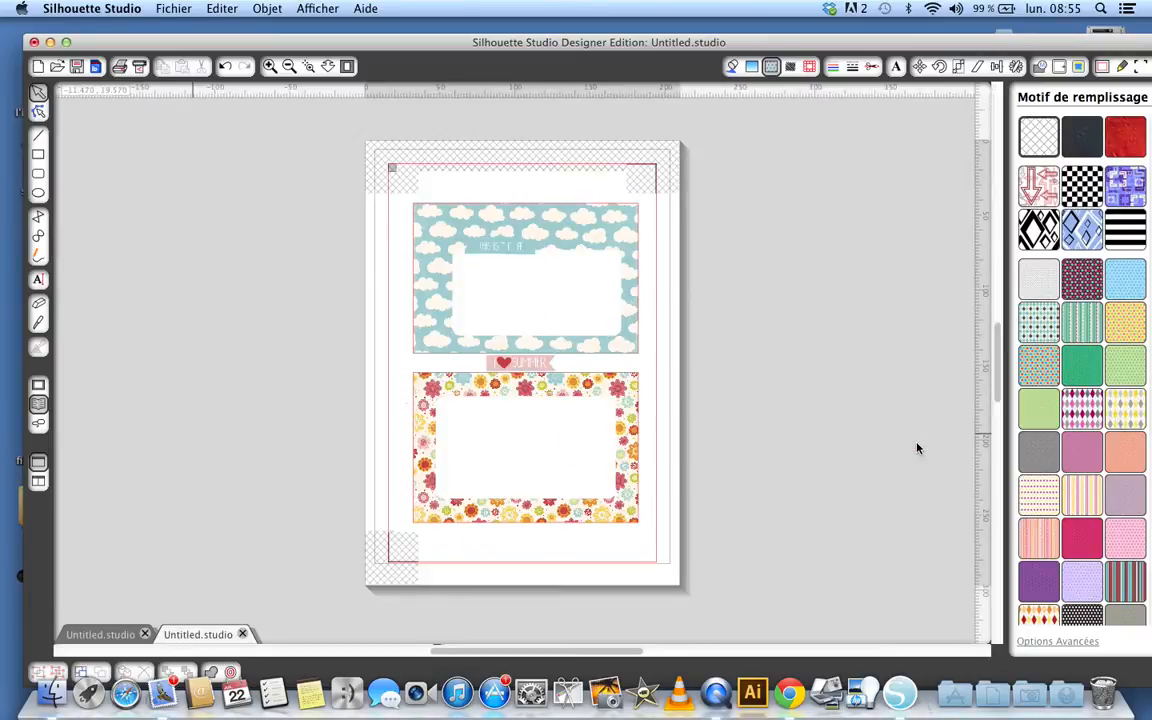
{"action": "left_click", "coordinate": [518, 362]}
{"action": "left_click_drag", "start_coordinate": [518, 362], "coordinate": [567, 414]}
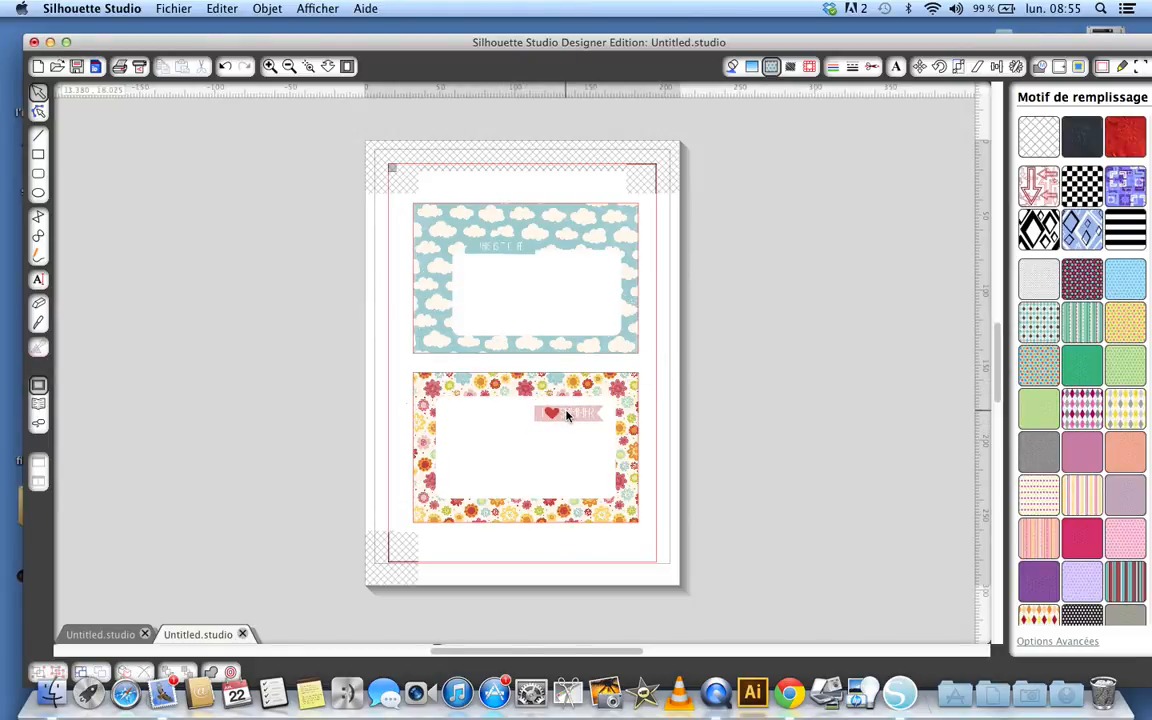
Examine both cards up close, including the placed title tag and summer banner, and review the whole page layout
{"action": "left_click", "coordinate": [269, 66]}
{"action": "left_click", "coordinate": [269, 66]}
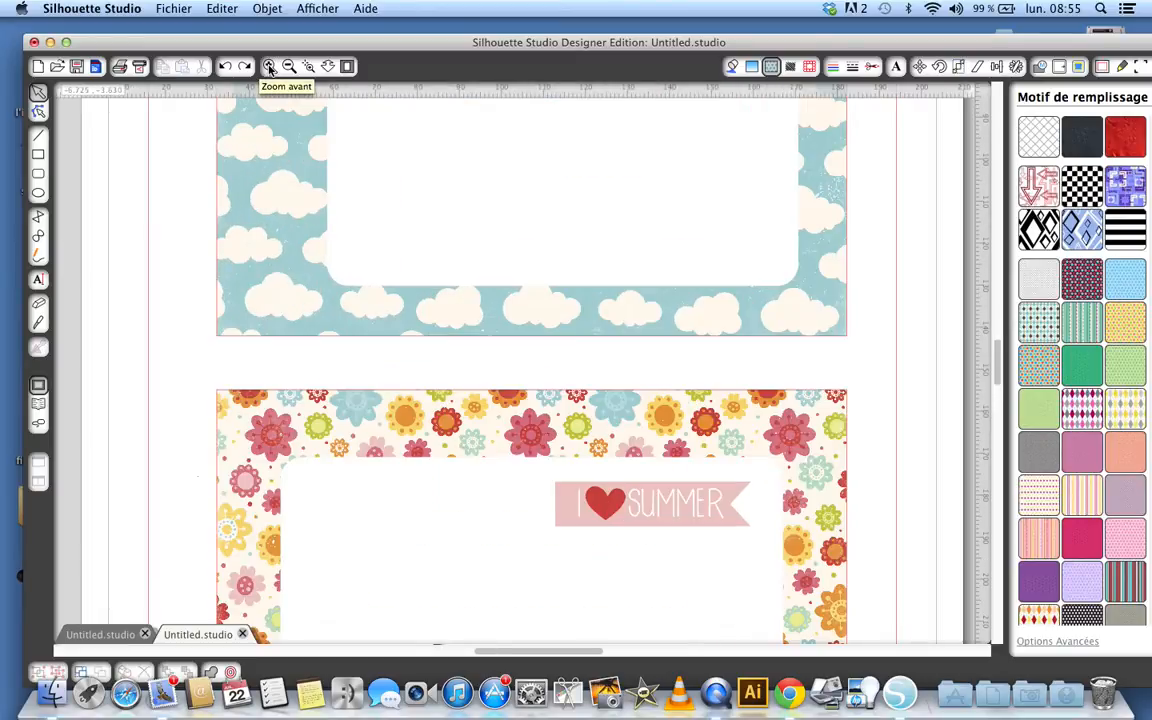
{"action": "scroll", "coordinate": [137, 293], "scroll_direction": "up", "scroll_amount": 1}
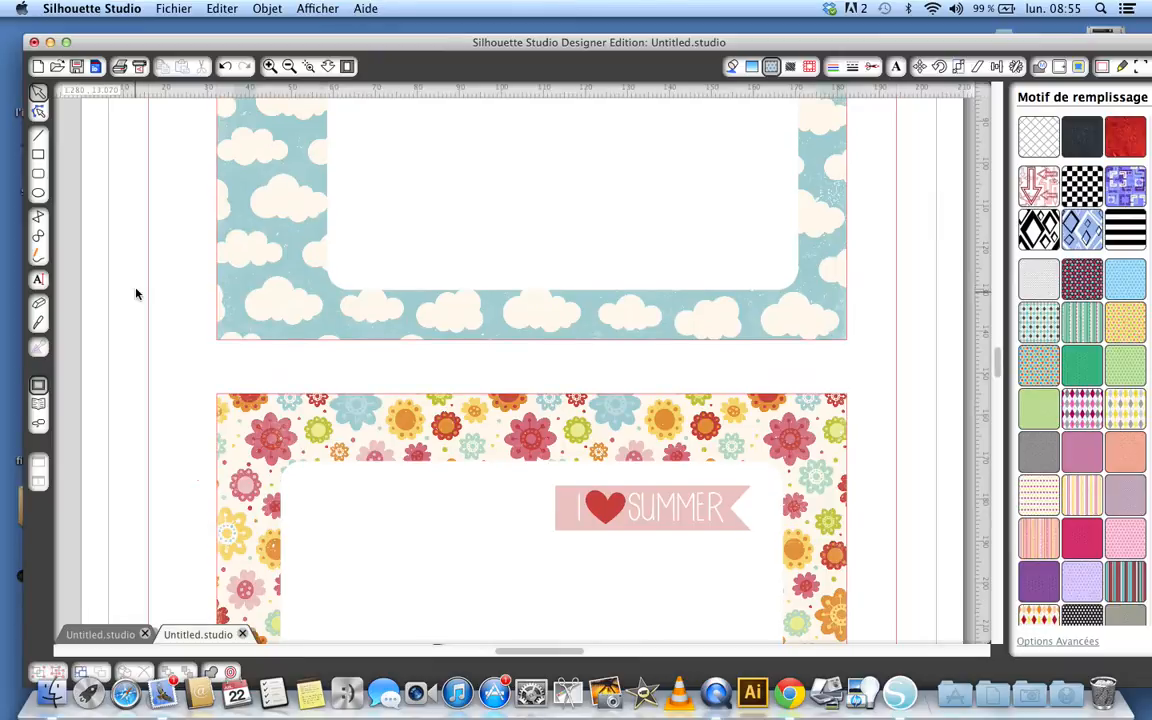
{"action": "scroll", "coordinate": [137, 293], "scroll_direction": "up", "scroll_amount": 5}
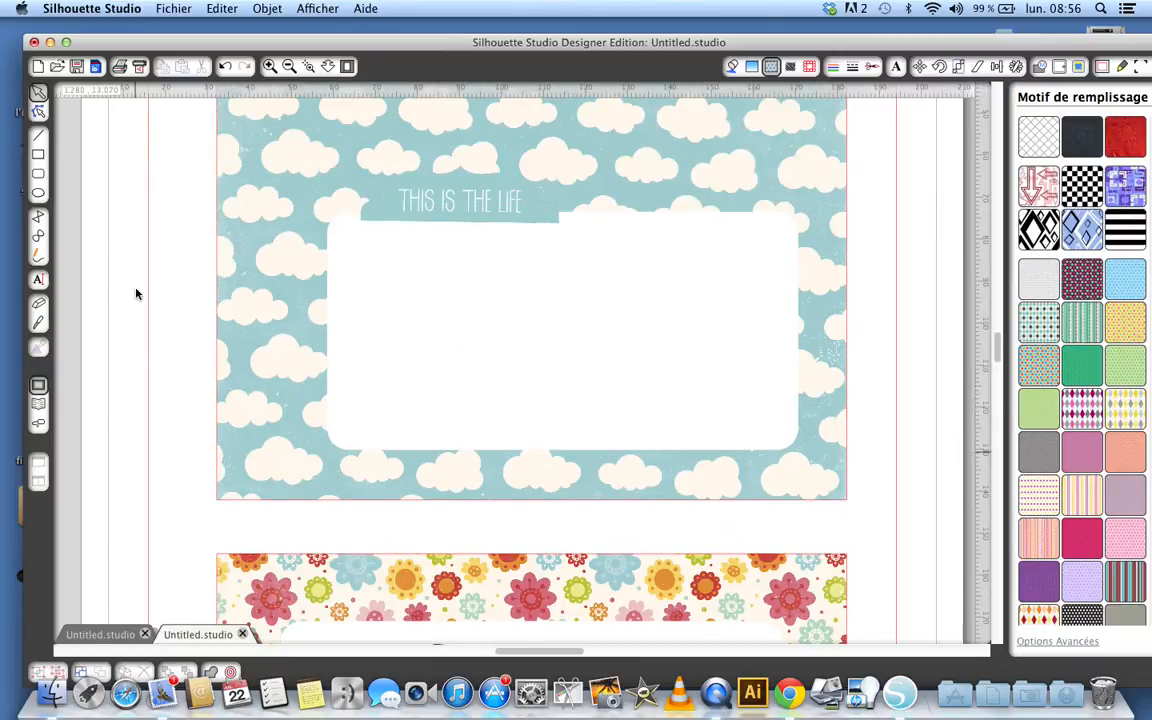
{"action": "scroll", "coordinate": [137, 293], "scroll_direction": "up", "scroll_amount": 4}
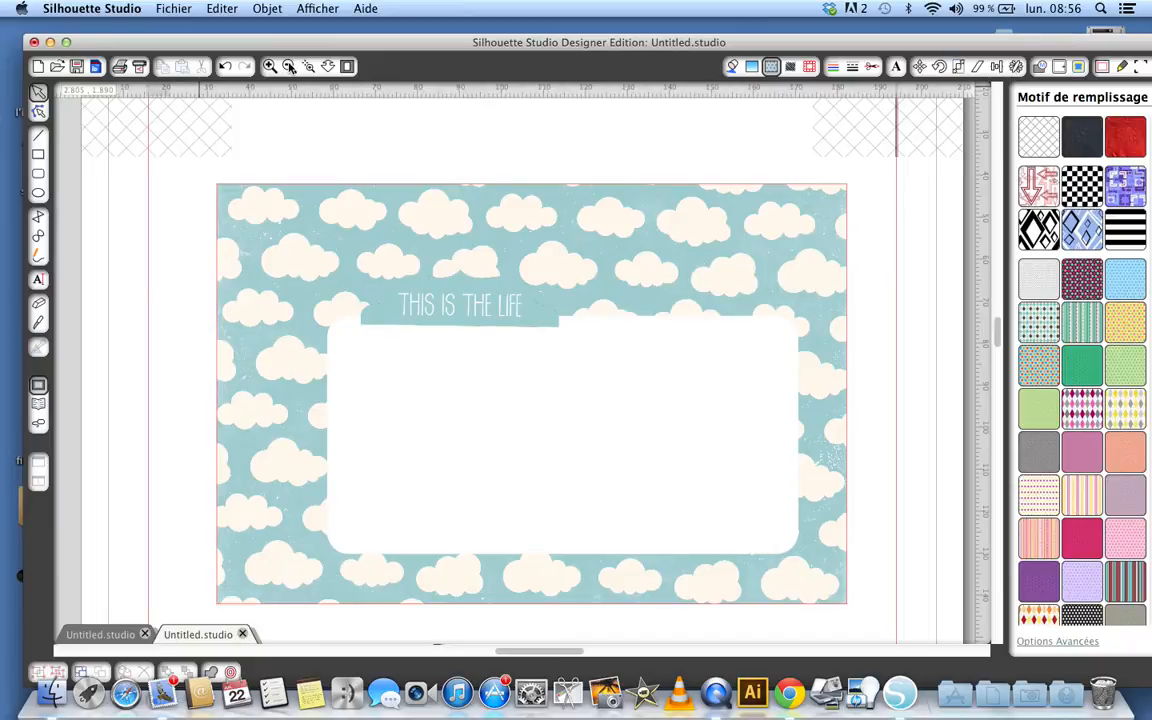
{"action": "left_click", "coordinate": [290, 67]}
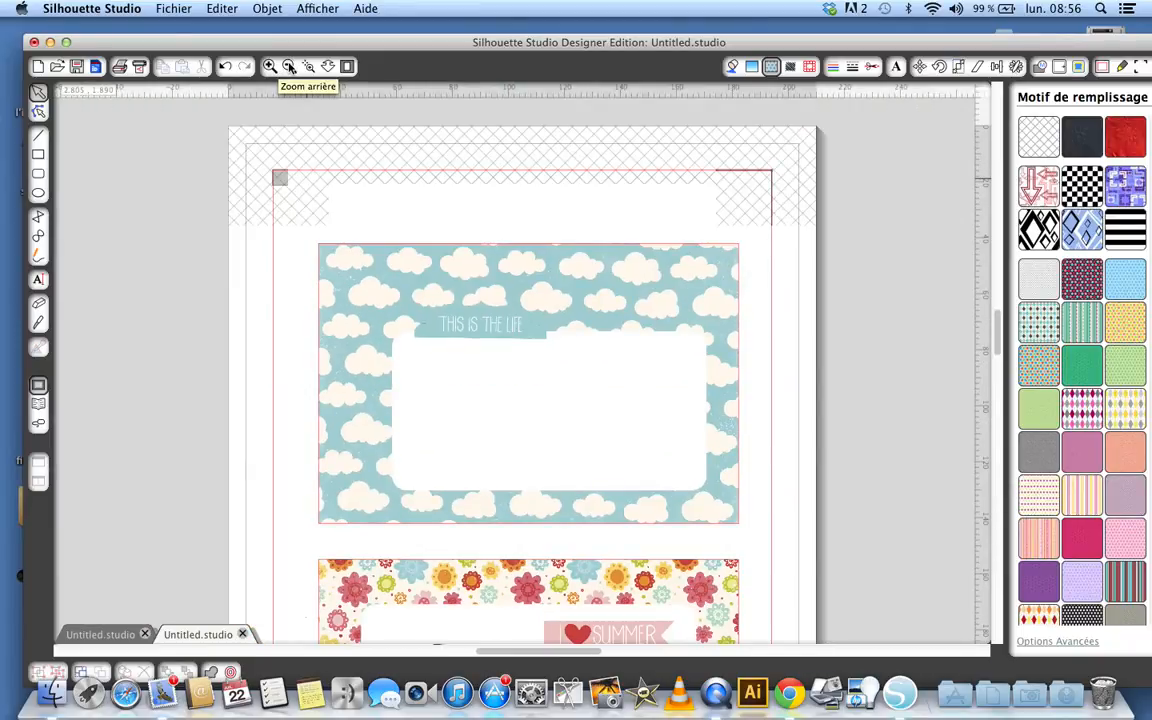
{"action": "left_click", "coordinate": [290, 67]}
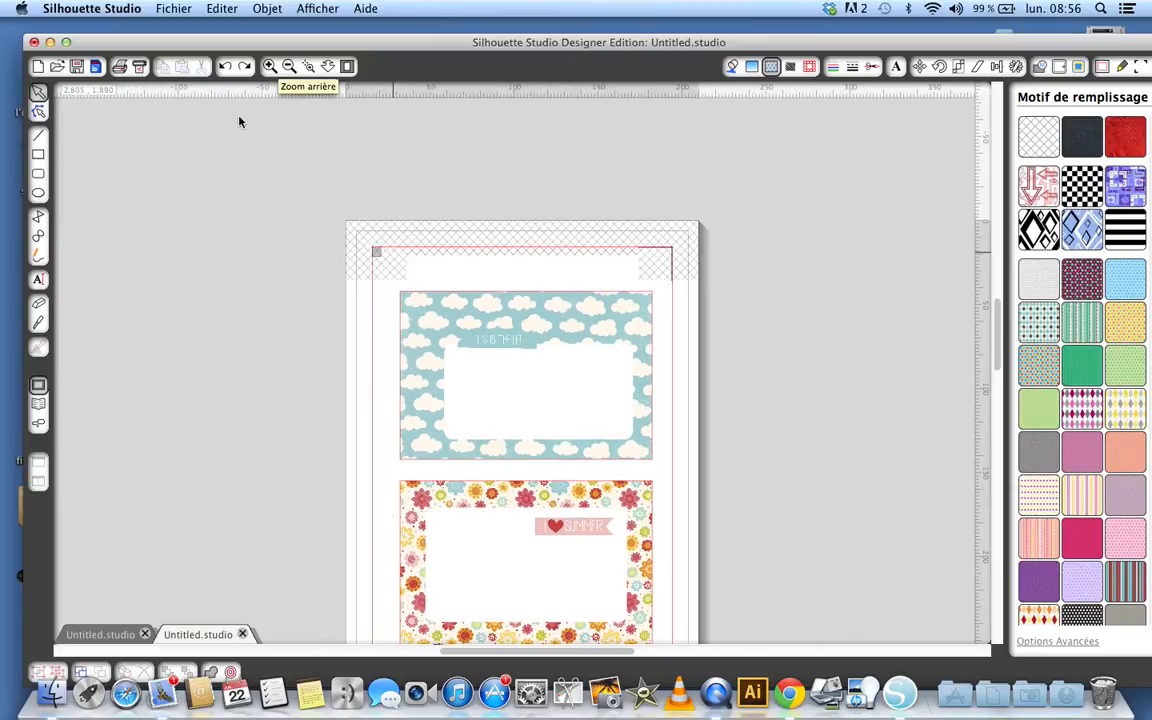
{"action": "left_click_drag", "start_coordinate": [414, 246], "coordinate": [417, 175]}
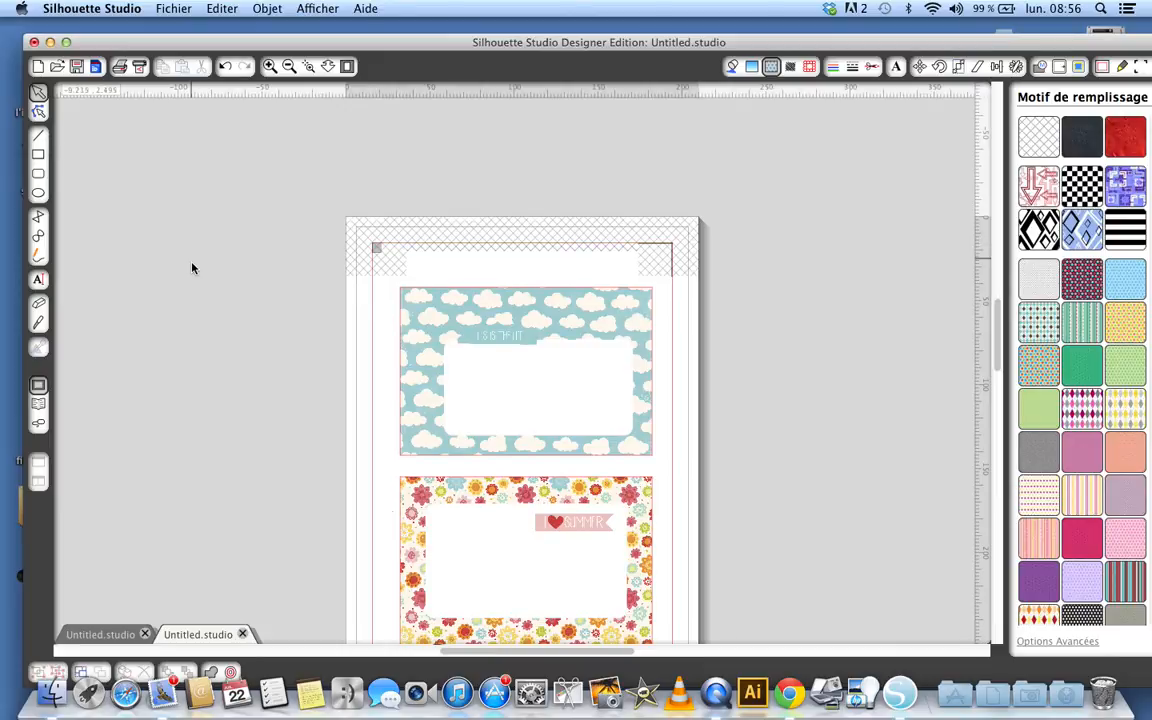
{"action": "scroll", "coordinate": [192, 268], "scroll_direction": "down", "scroll_amount": 2}
{"action": "scroll", "coordinate": [192, 268], "scroll_direction": "down", "scroll_amount": 6}
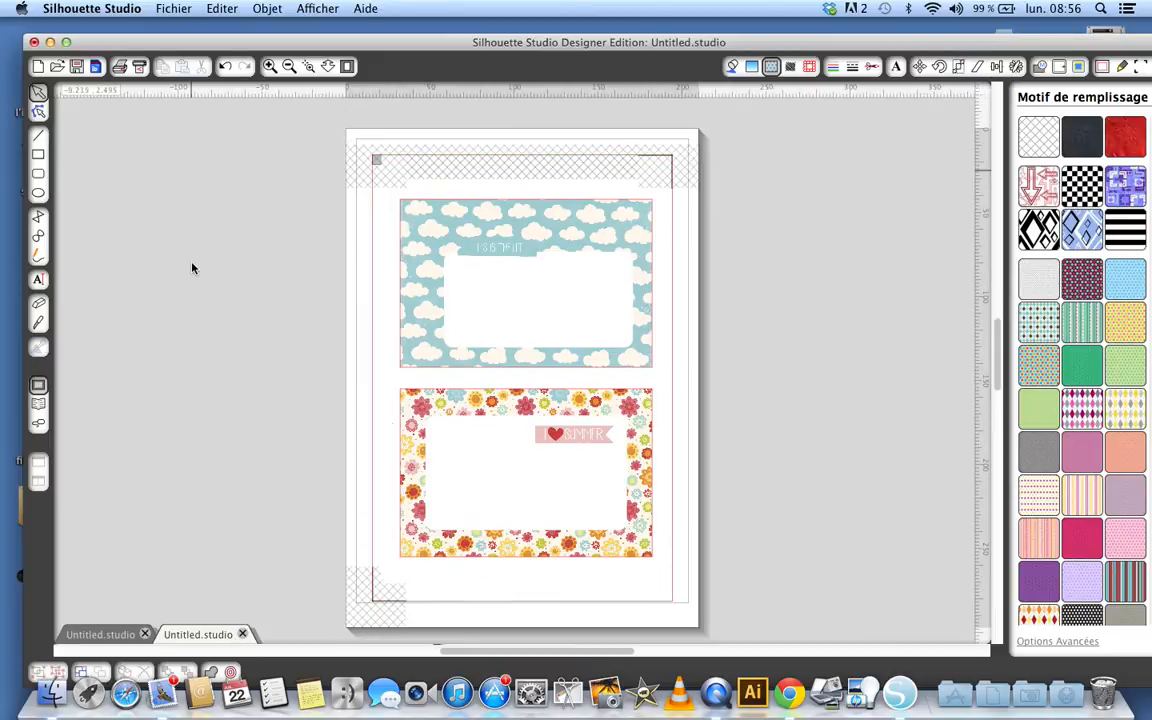
{"action": "scroll", "coordinate": [192, 268], "scroll_direction": "down", "scroll_amount": 1}
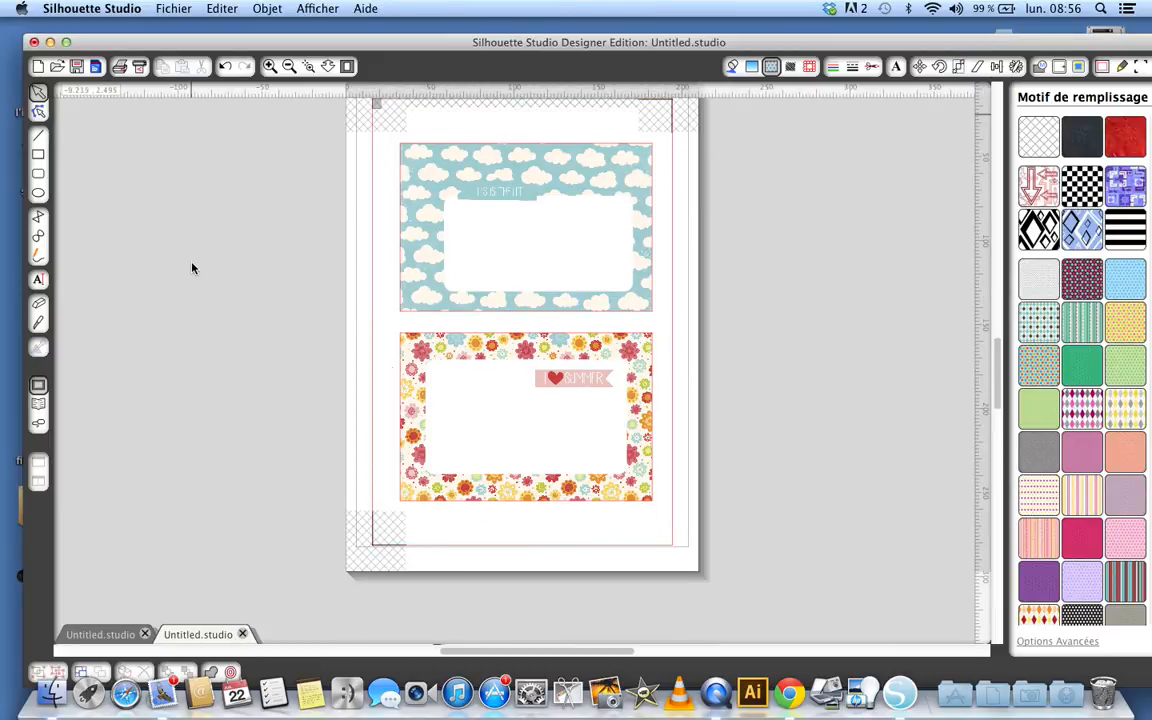
Start sending the design to the Silhouette and view the print settings for the page, cancelling without printing
{"action": "left_click", "coordinate": [140, 67]}
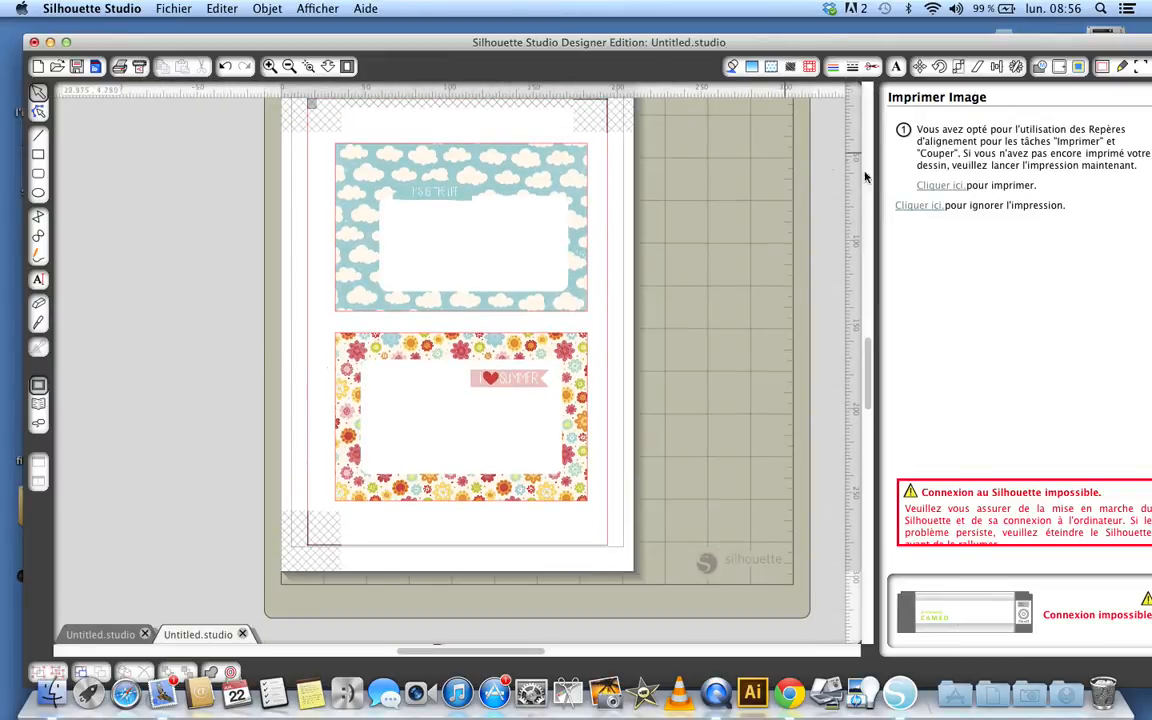
{"action": "left_click", "coordinate": [936, 189]}
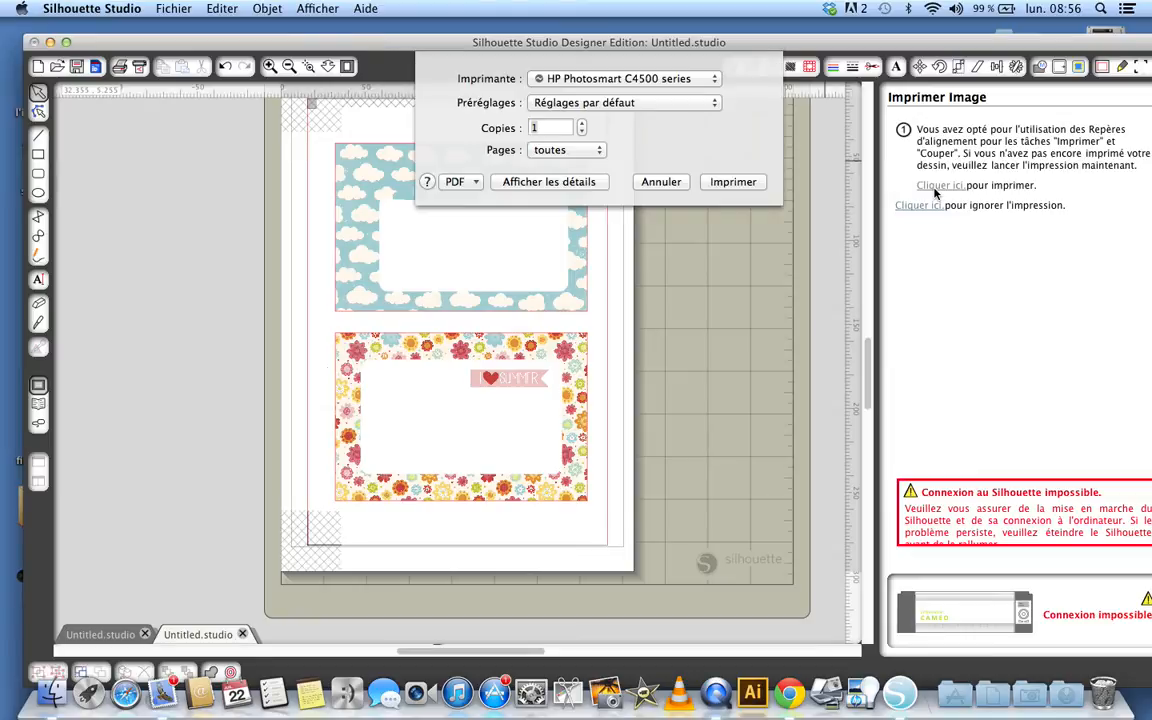
{"action": "left_click", "coordinate": [677, 184]}
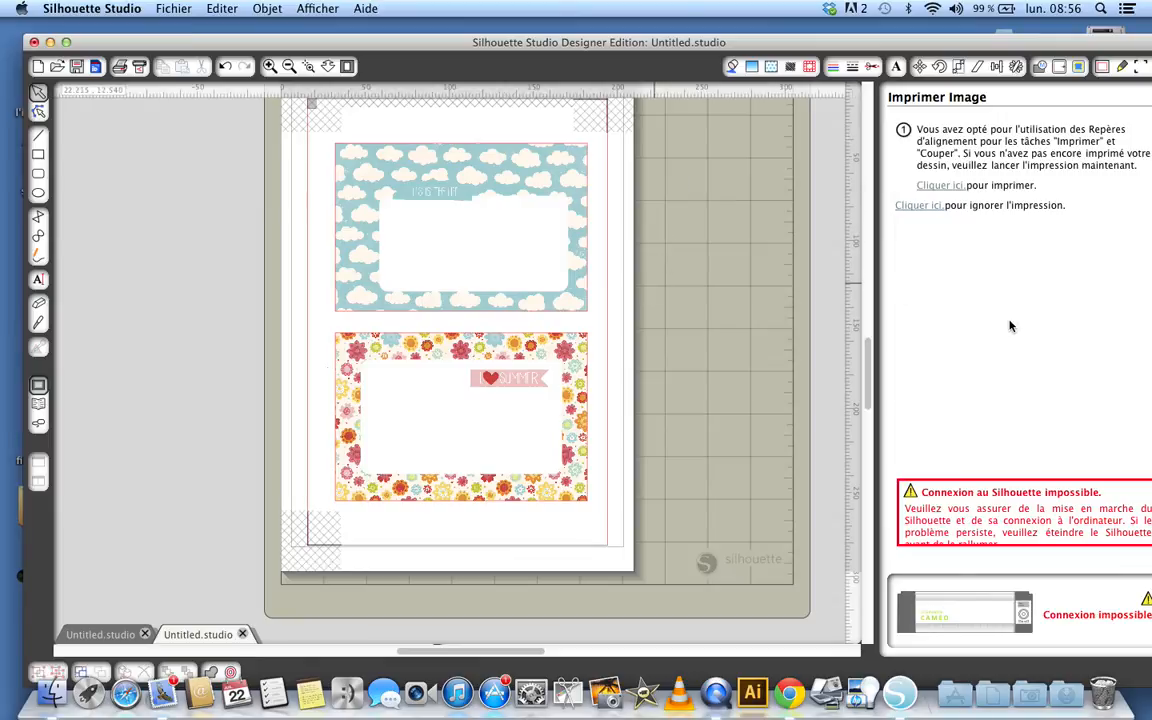
Skip the printing stage, continue to the cut stage and request automatic detection of the registration marks
{"action": "left_click", "coordinate": [920, 206]}
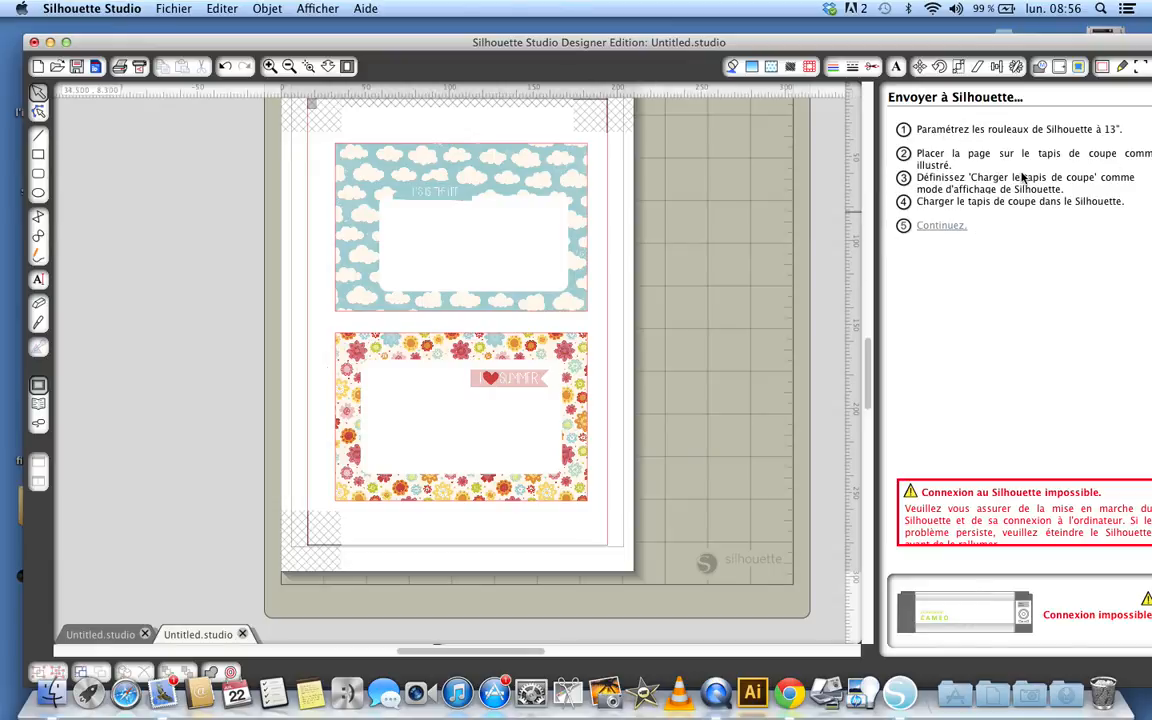
{"action": "left_click", "coordinate": [941, 226]}
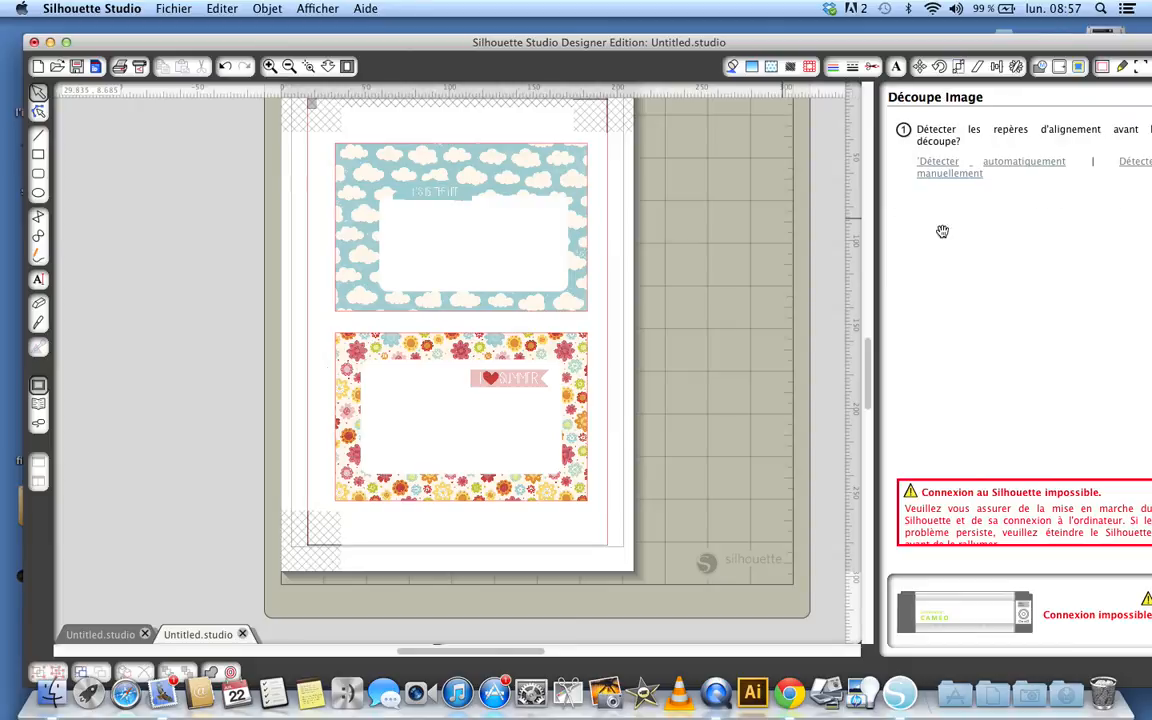
{"action": "left_click", "coordinate": [1011, 161]}
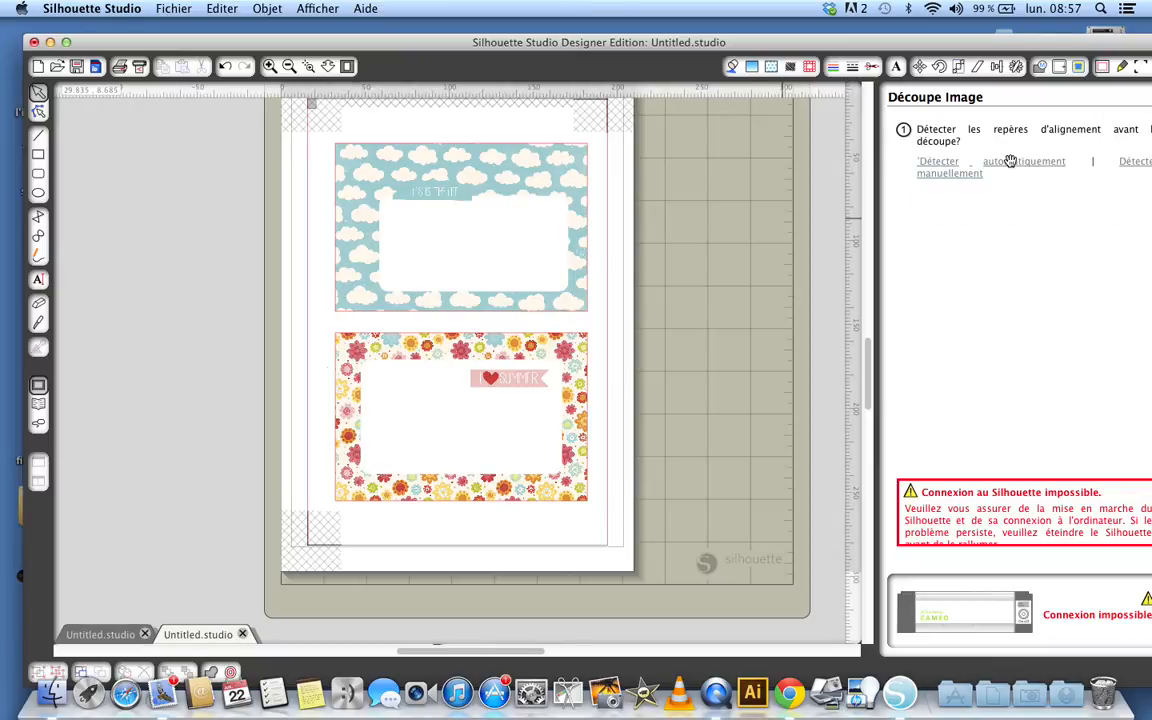